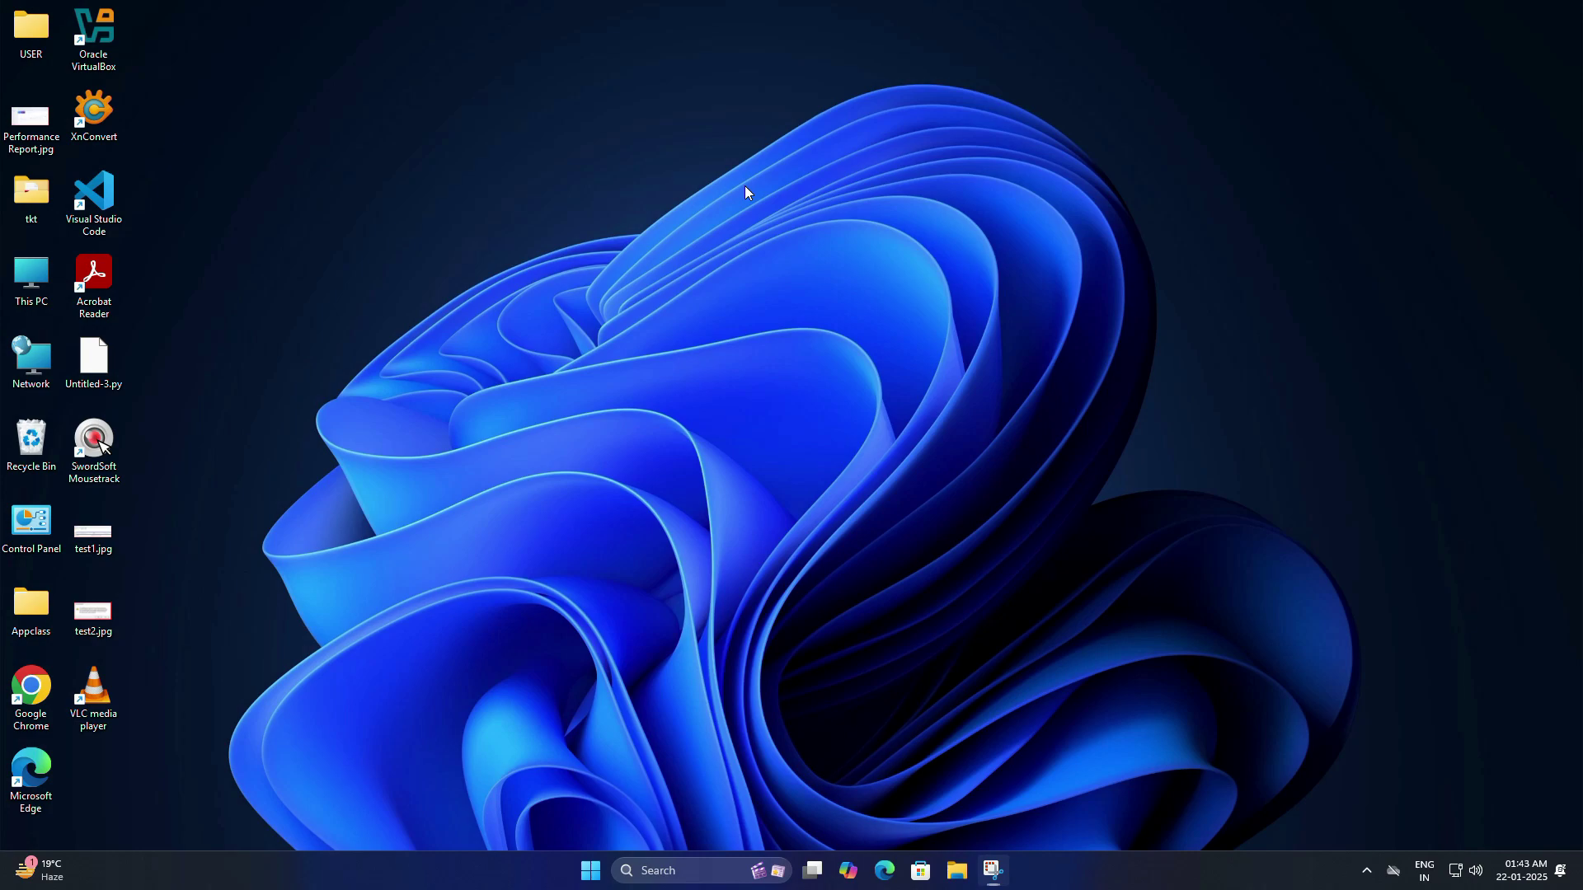
Step: Run winver to check the current Windows version, then close it
key(super+r)
drag(176, 689, 717, 367)
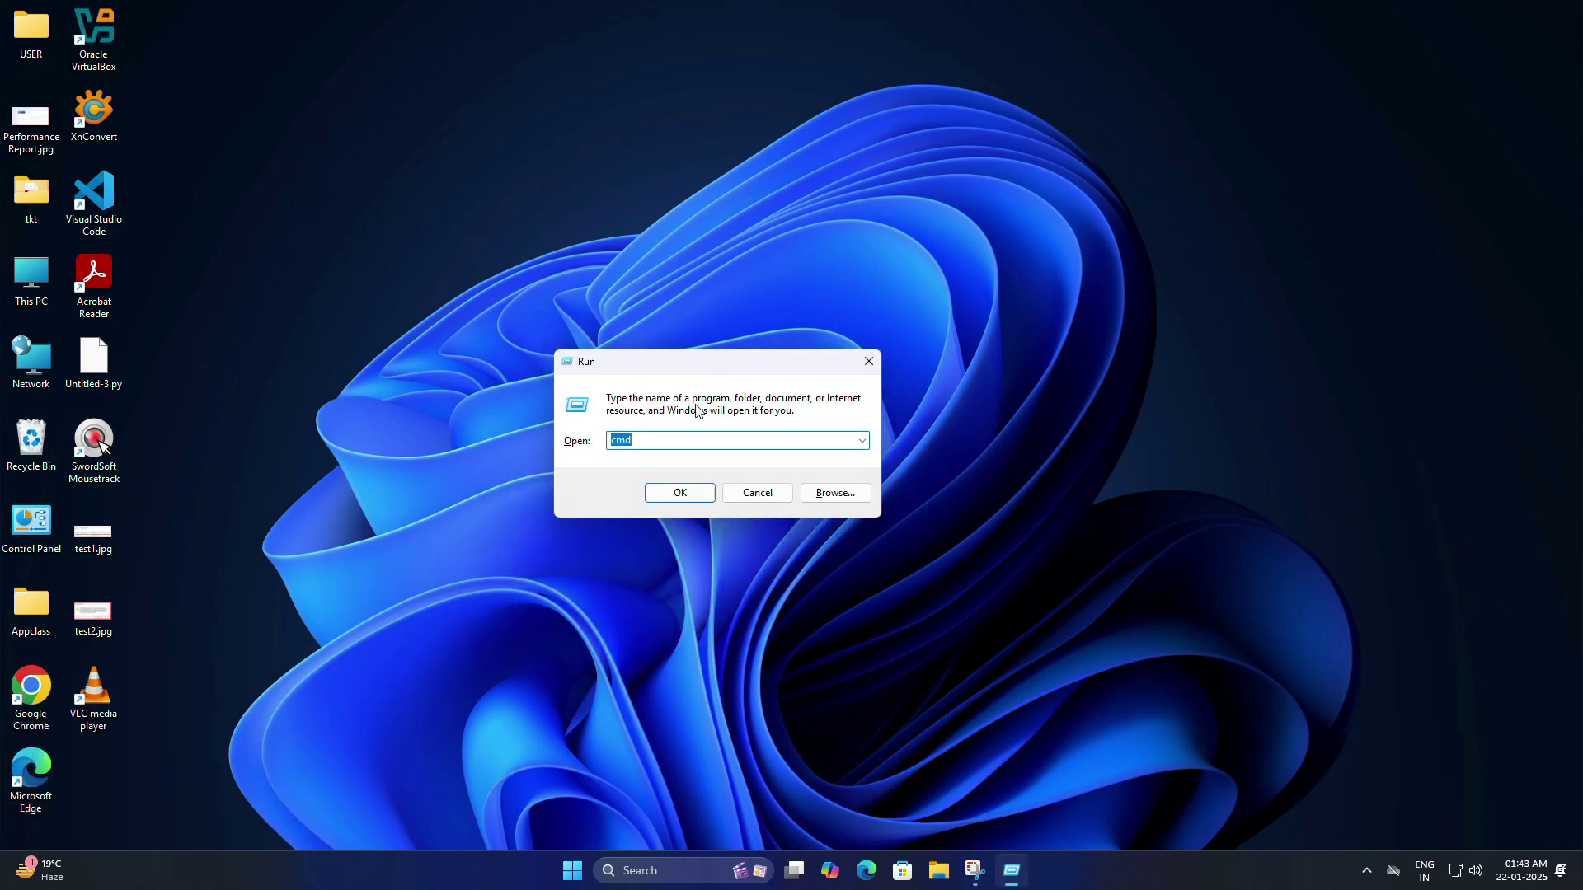
text(winver)
key(Return)
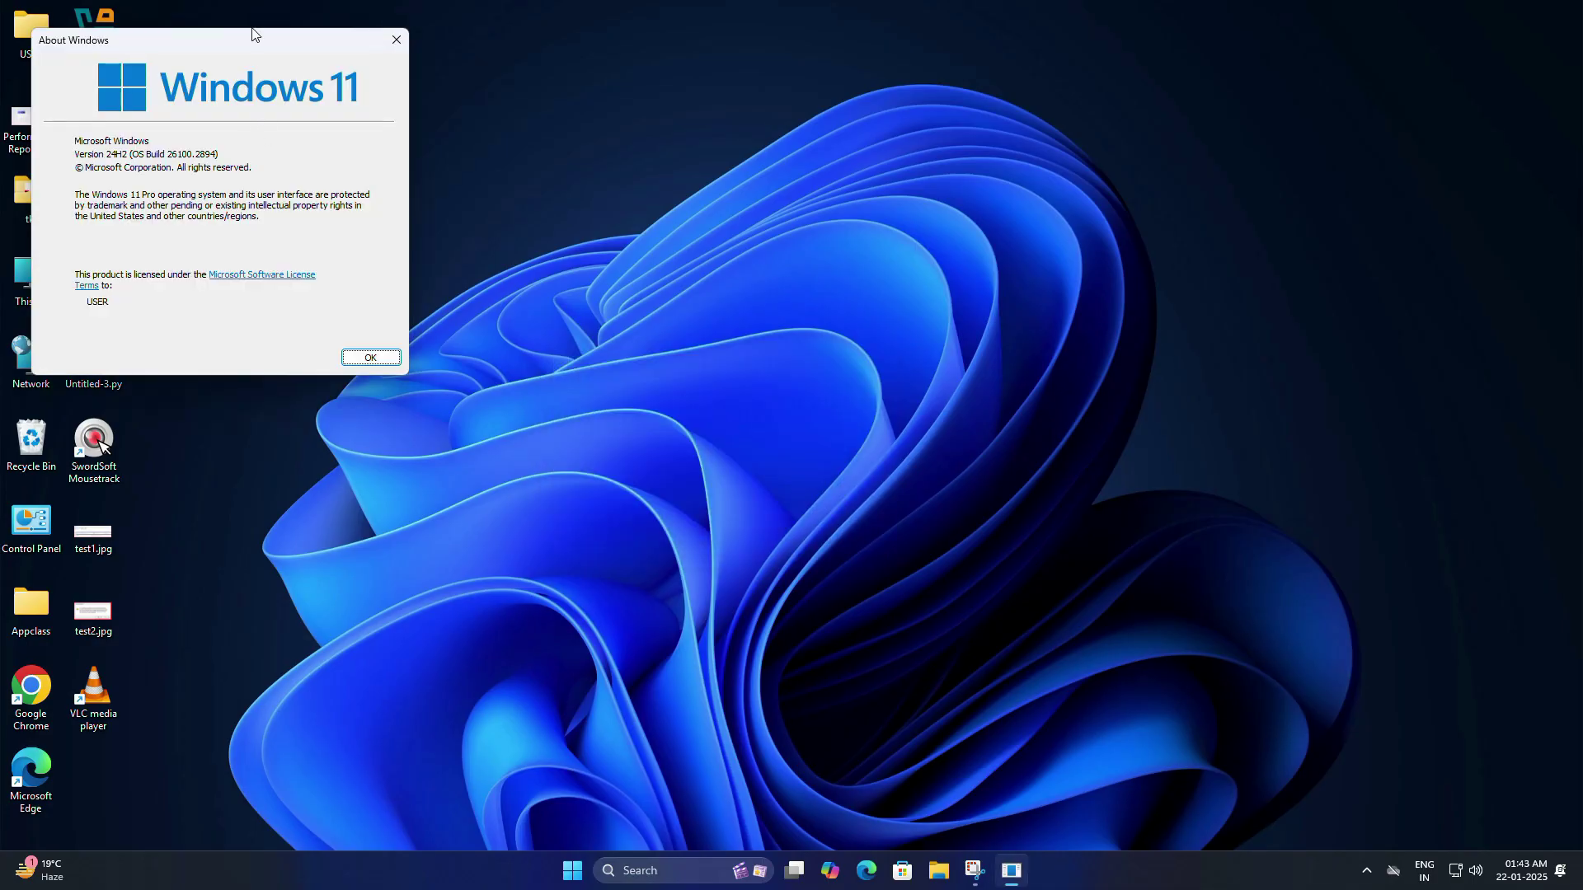
drag(252, 35, 809, 205)
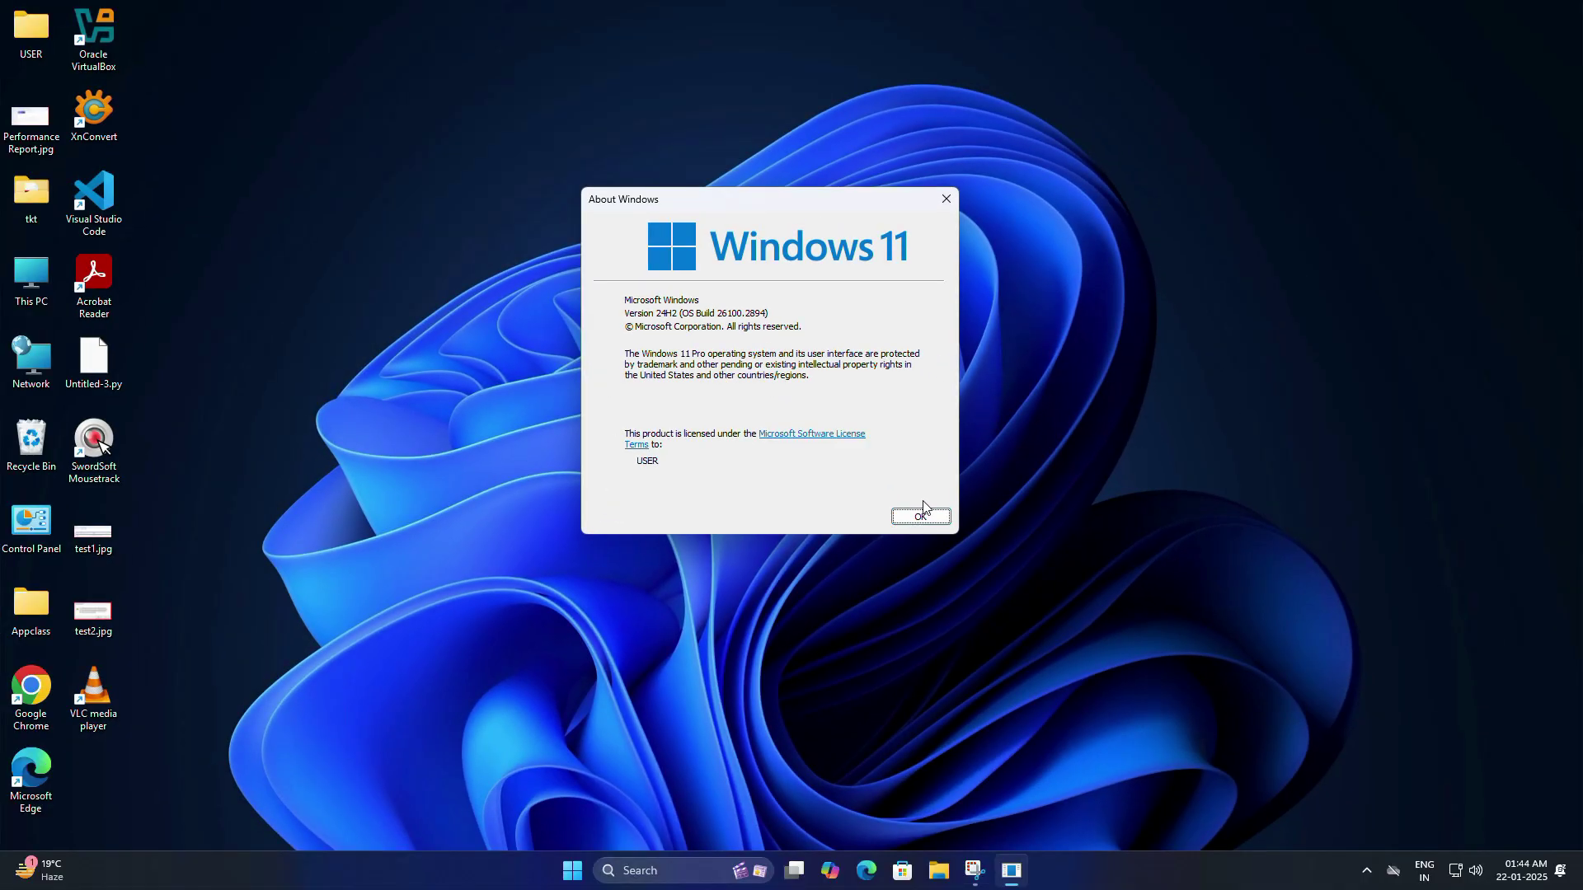
click(922, 518)
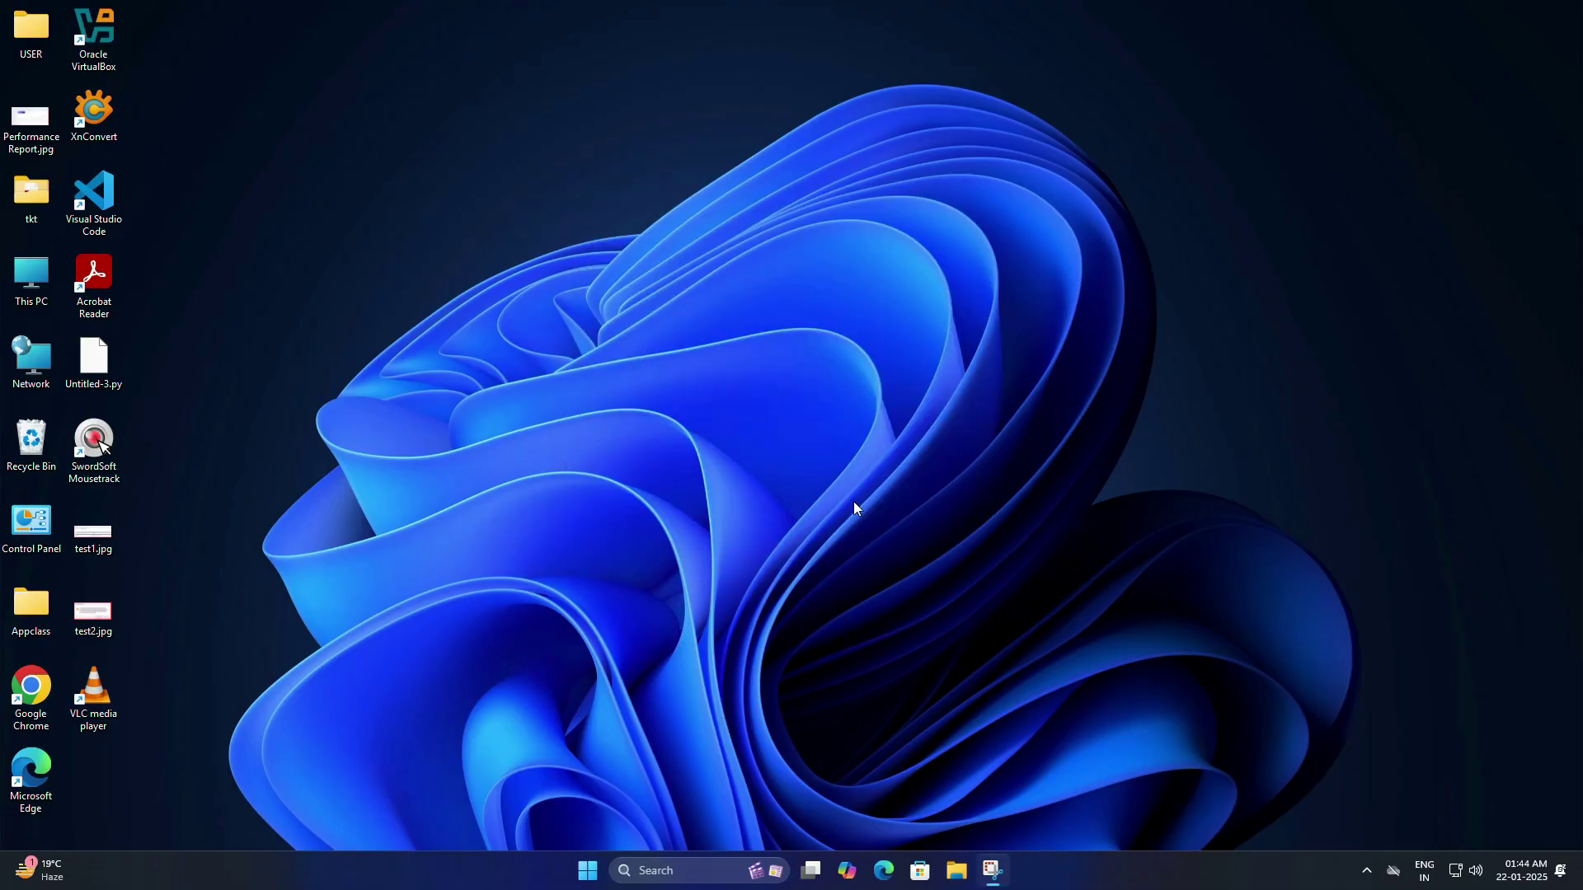
Step: Open Settings > System > About and highlight the version value 24H2
right_click(591, 874)
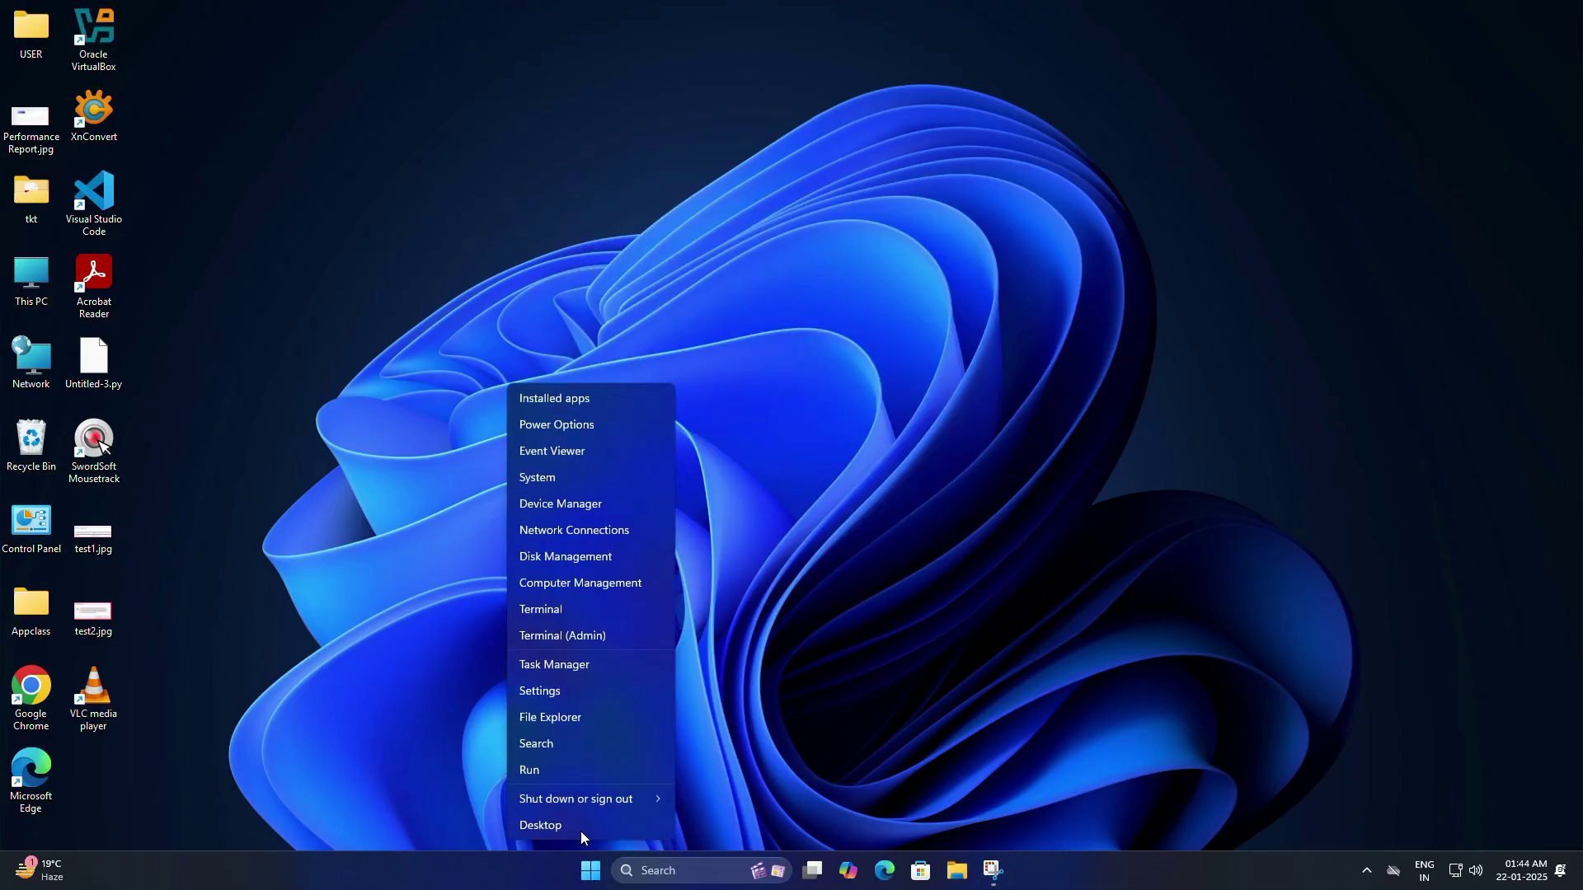
click(550, 695)
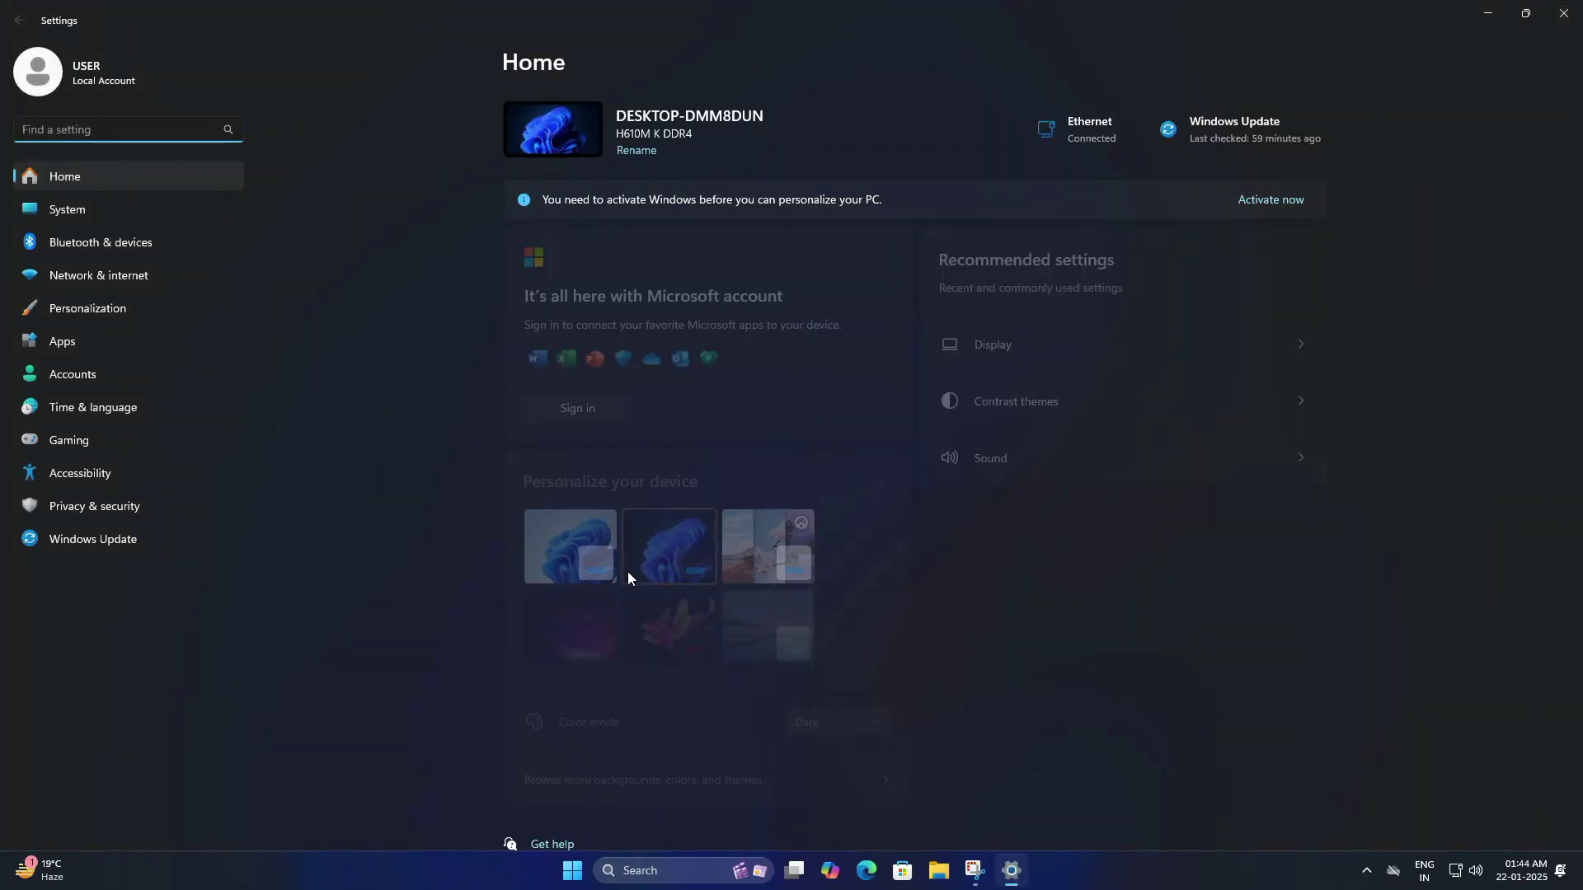
click(71, 209)
scroll(722, 560, down, 4)
scroll(693, 591, down, 2)
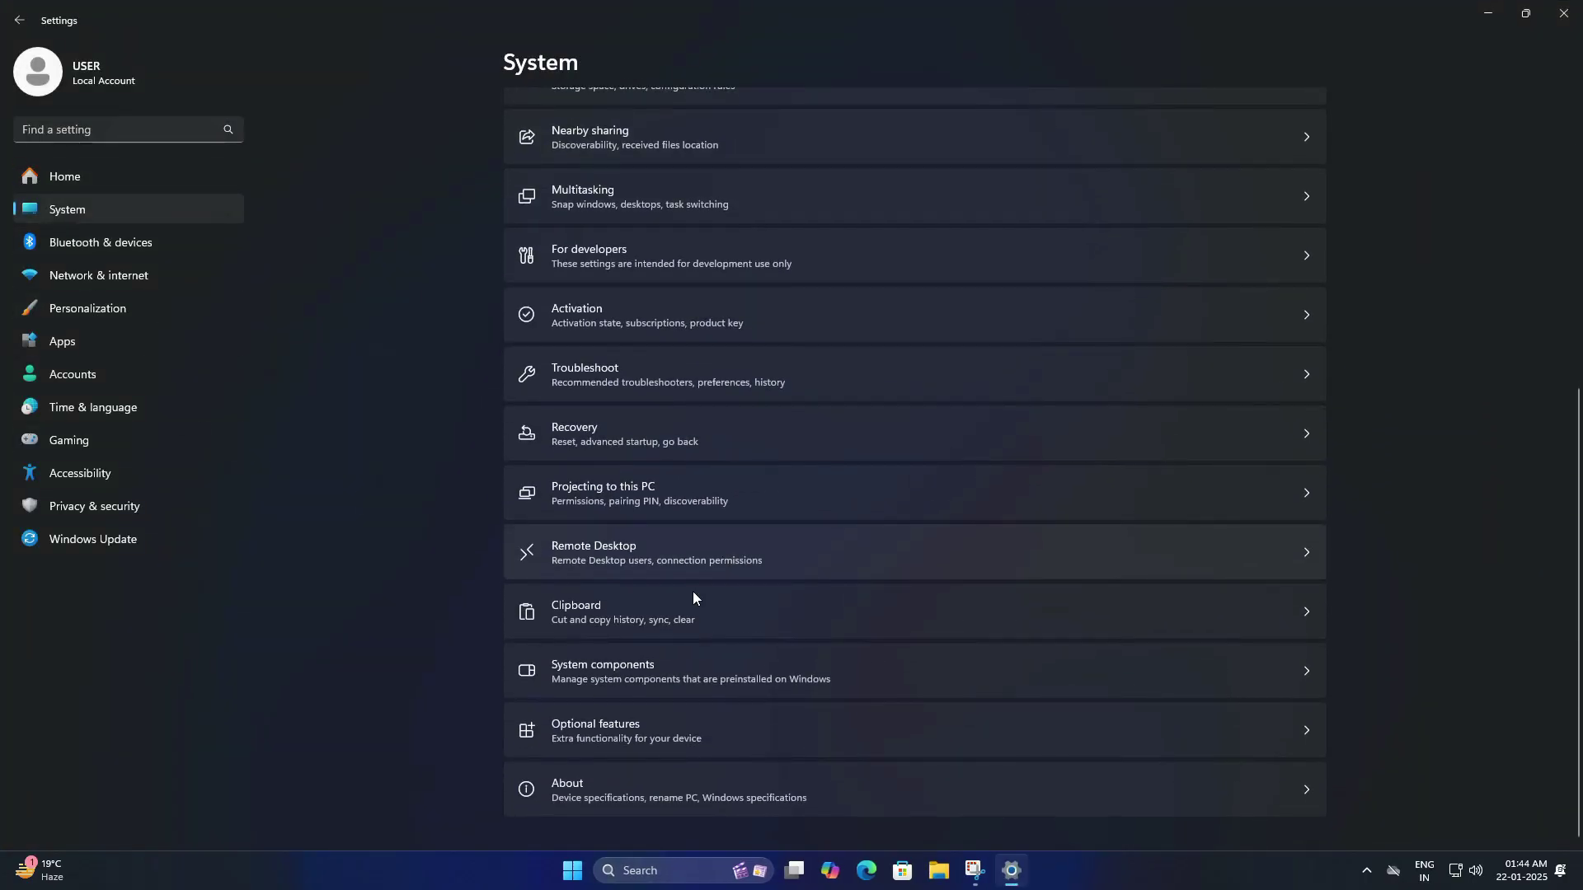
click(573, 789)
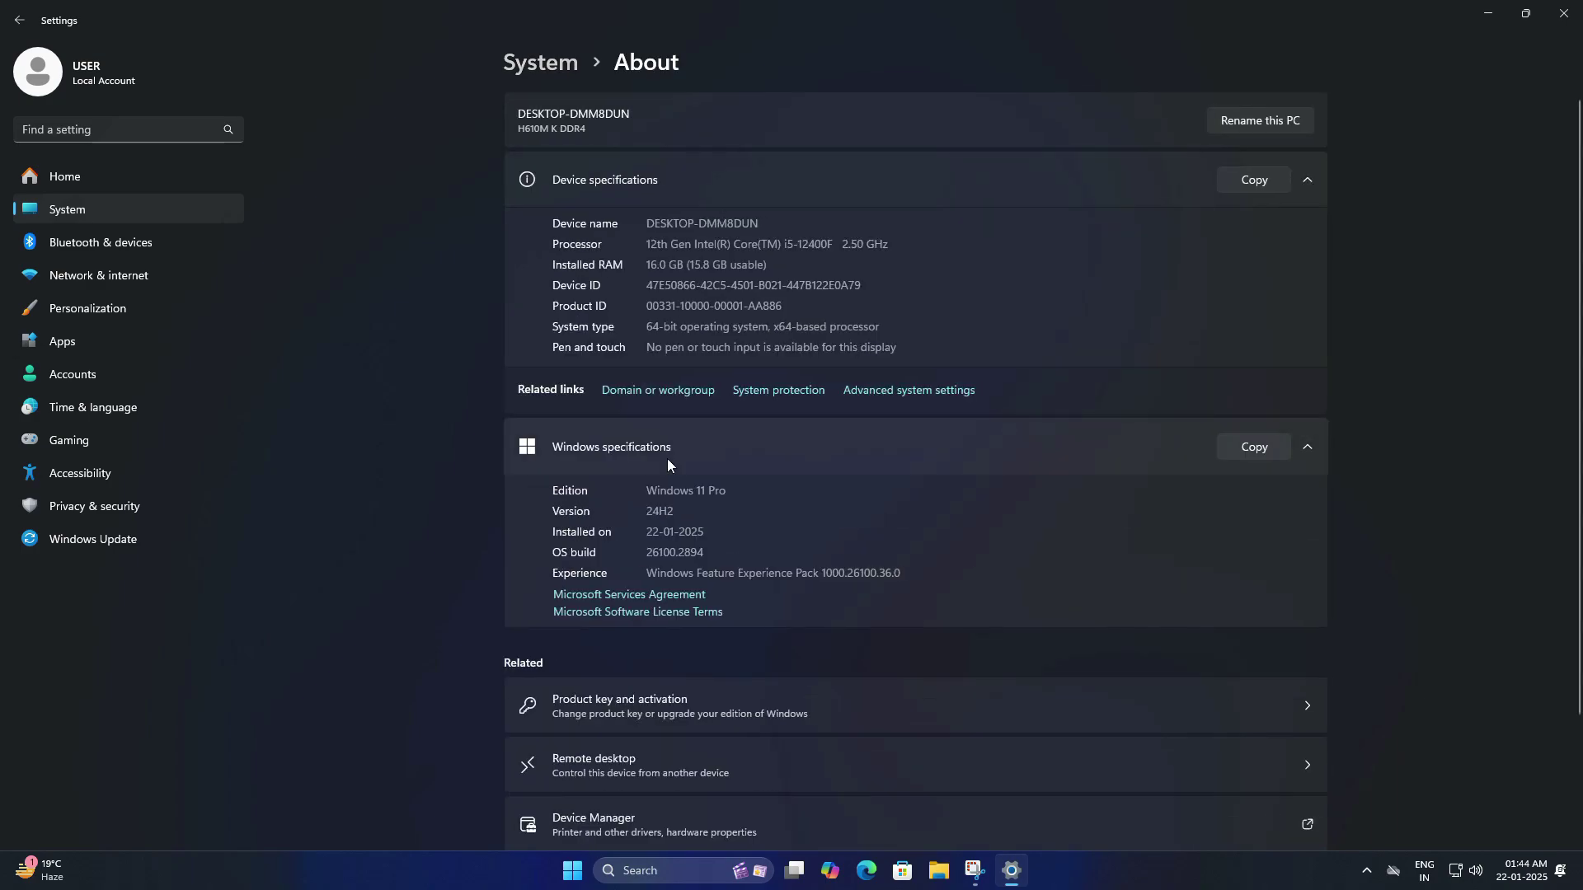
drag(697, 513, 667, 513)
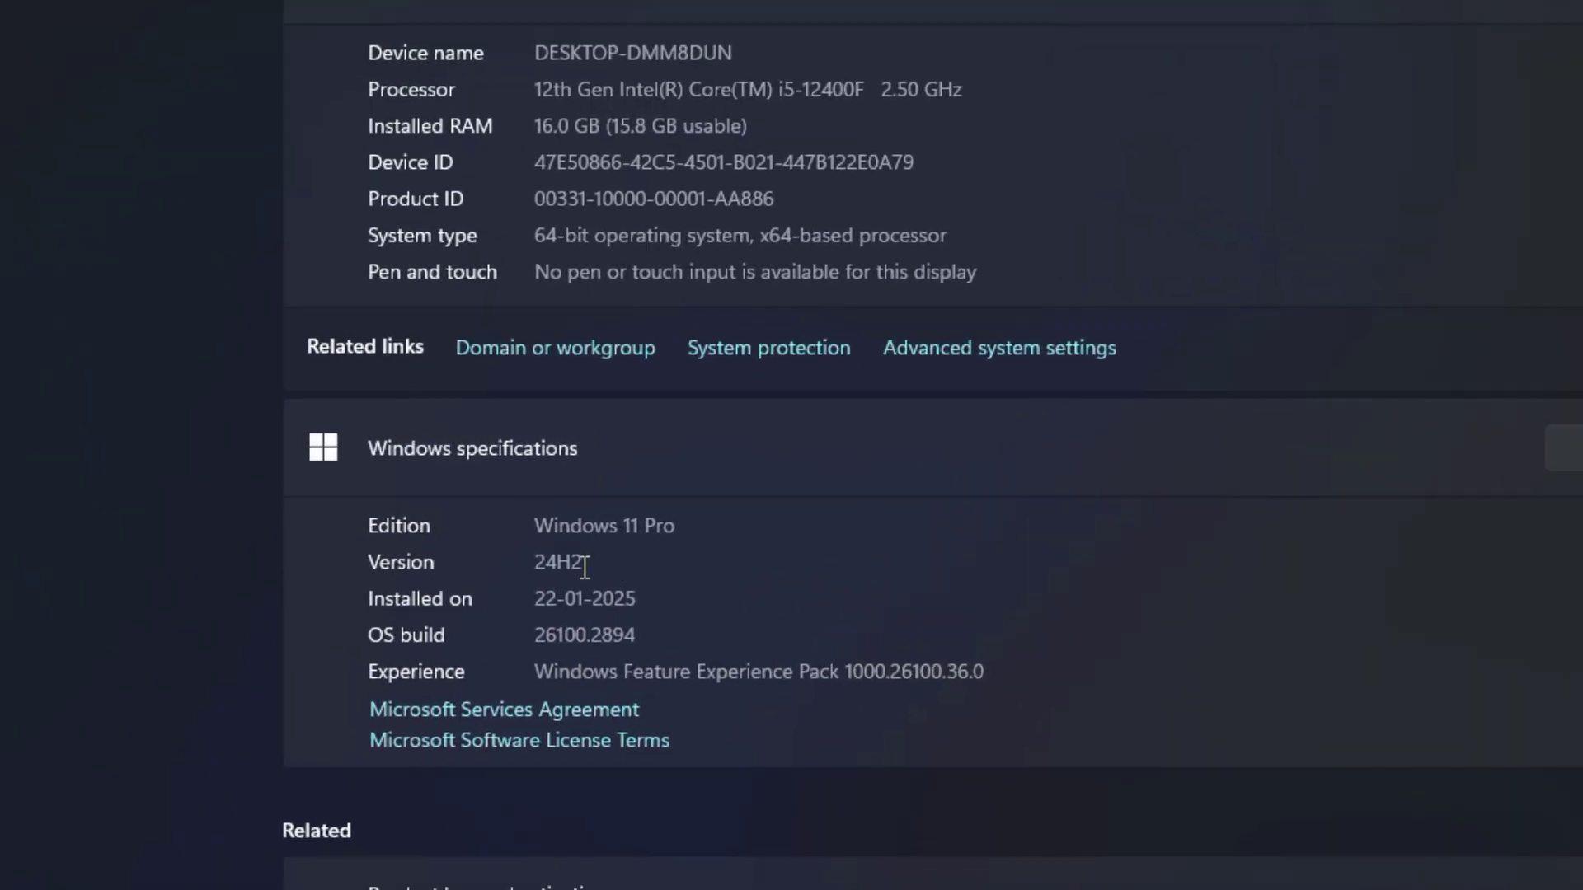
drag(569, 569, 534, 575)
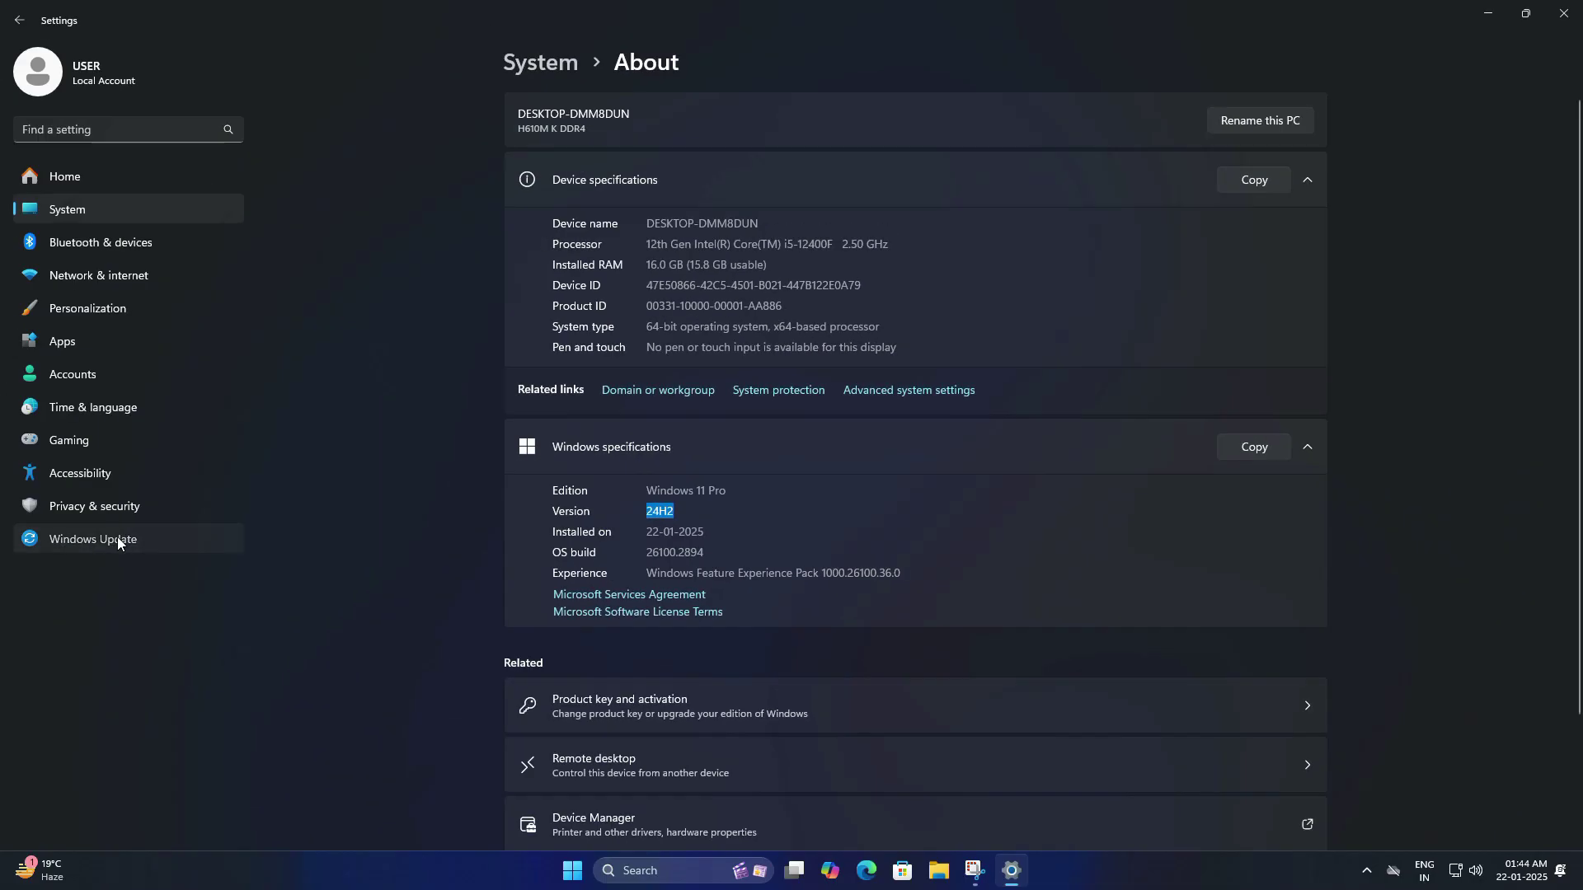
Step: Show the Windows Update history with the 24H2 feature update and quality updates
click(117, 542)
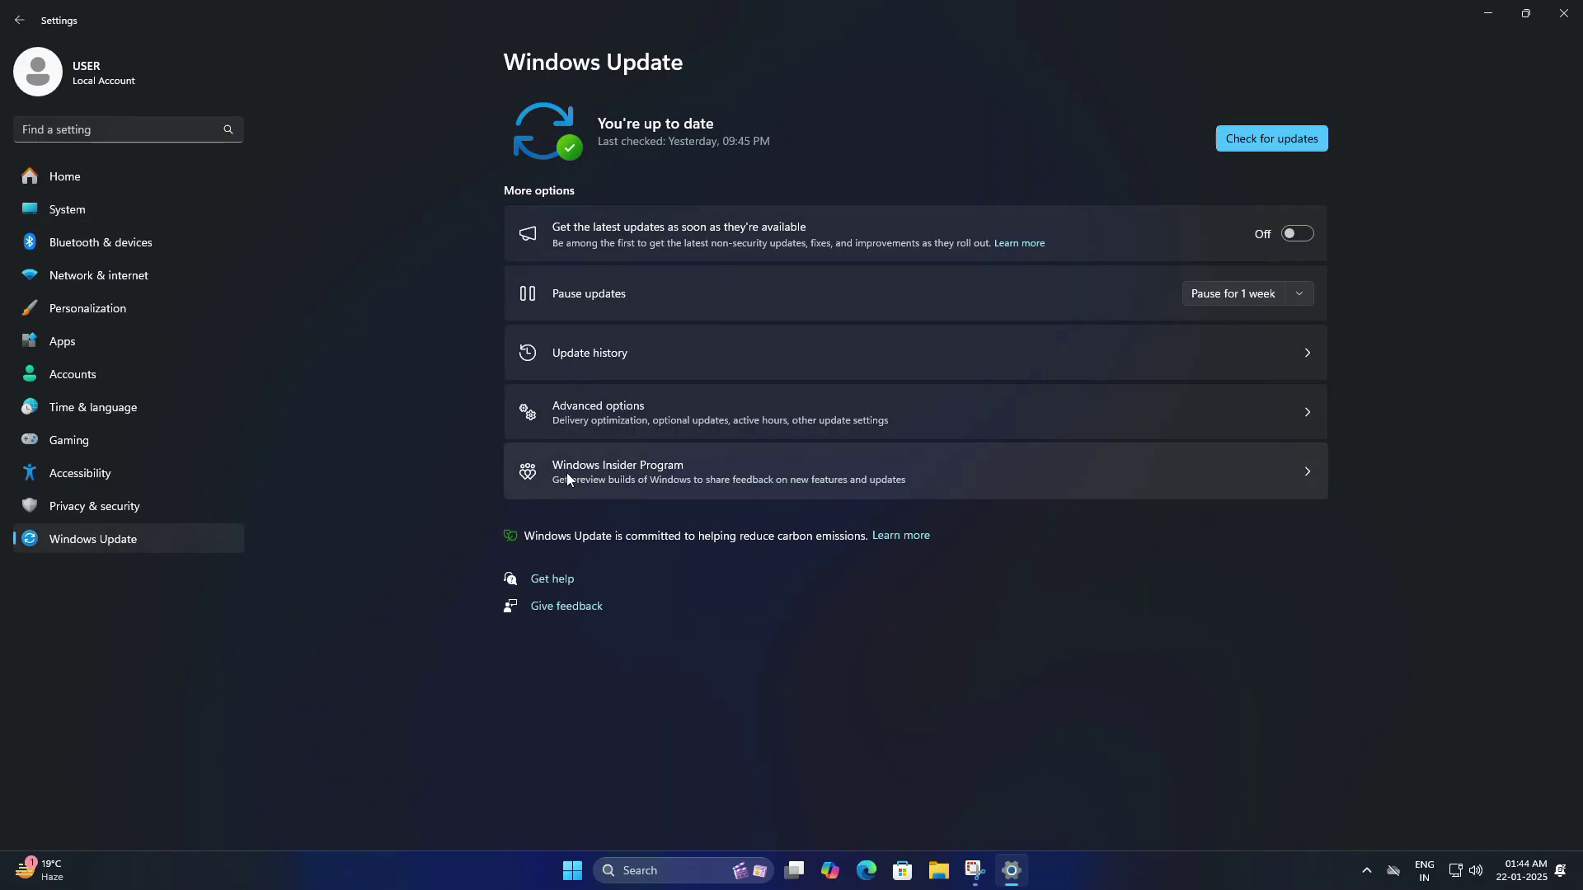
click(607, 354)
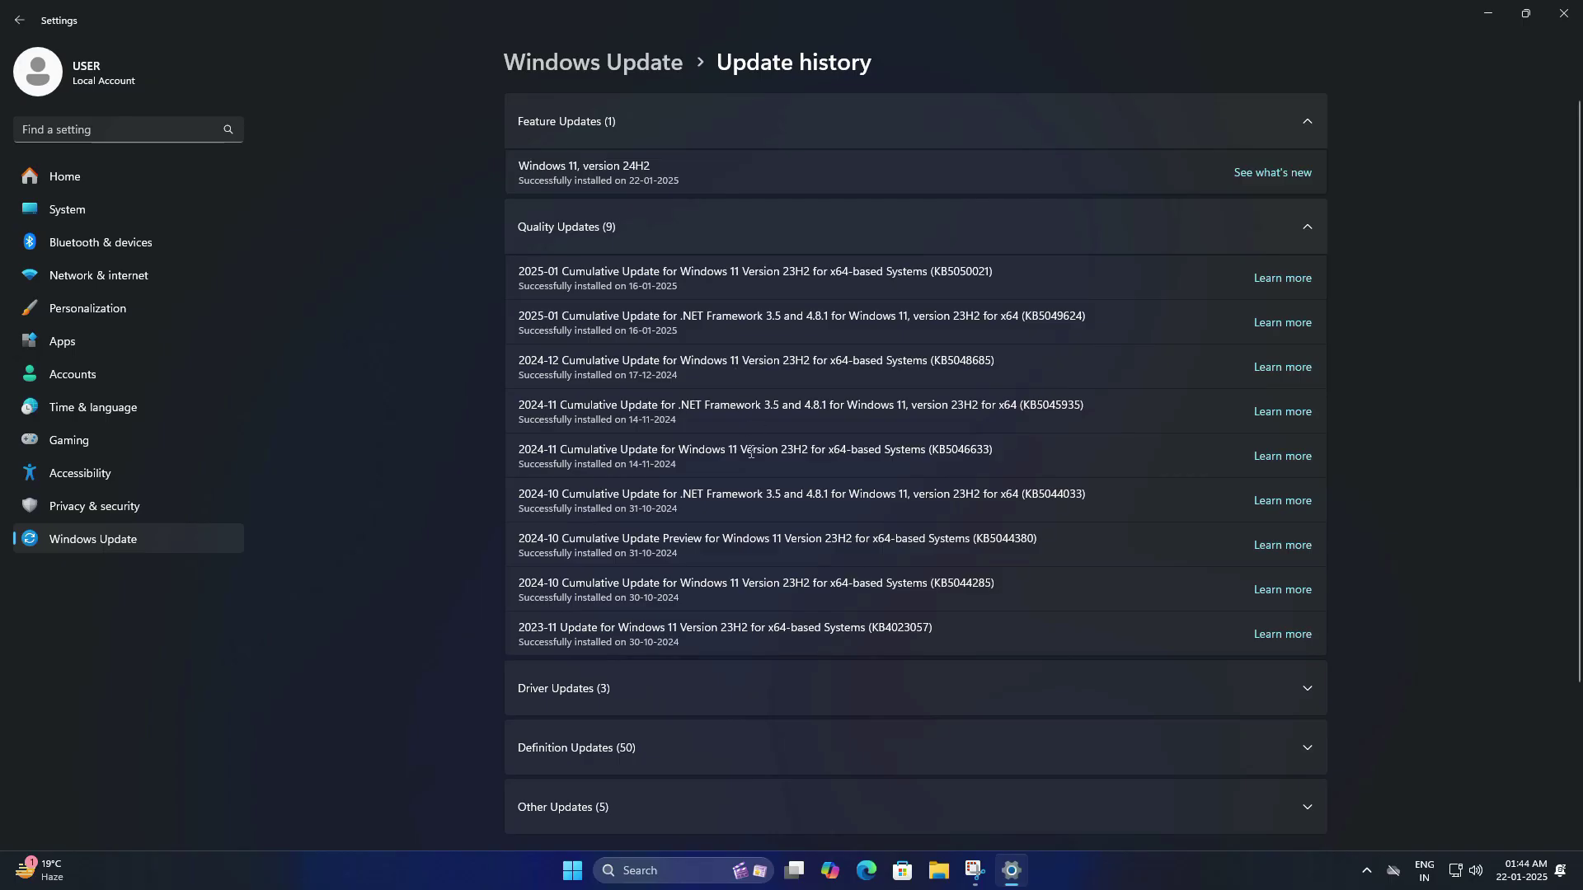
Step: Open System > Recovery to reach the Go back option
click(73, 208)
scroll(689, 394, down, 1)
scroll(689, 393, down, 4)
scroll(689, 396, down, 1)
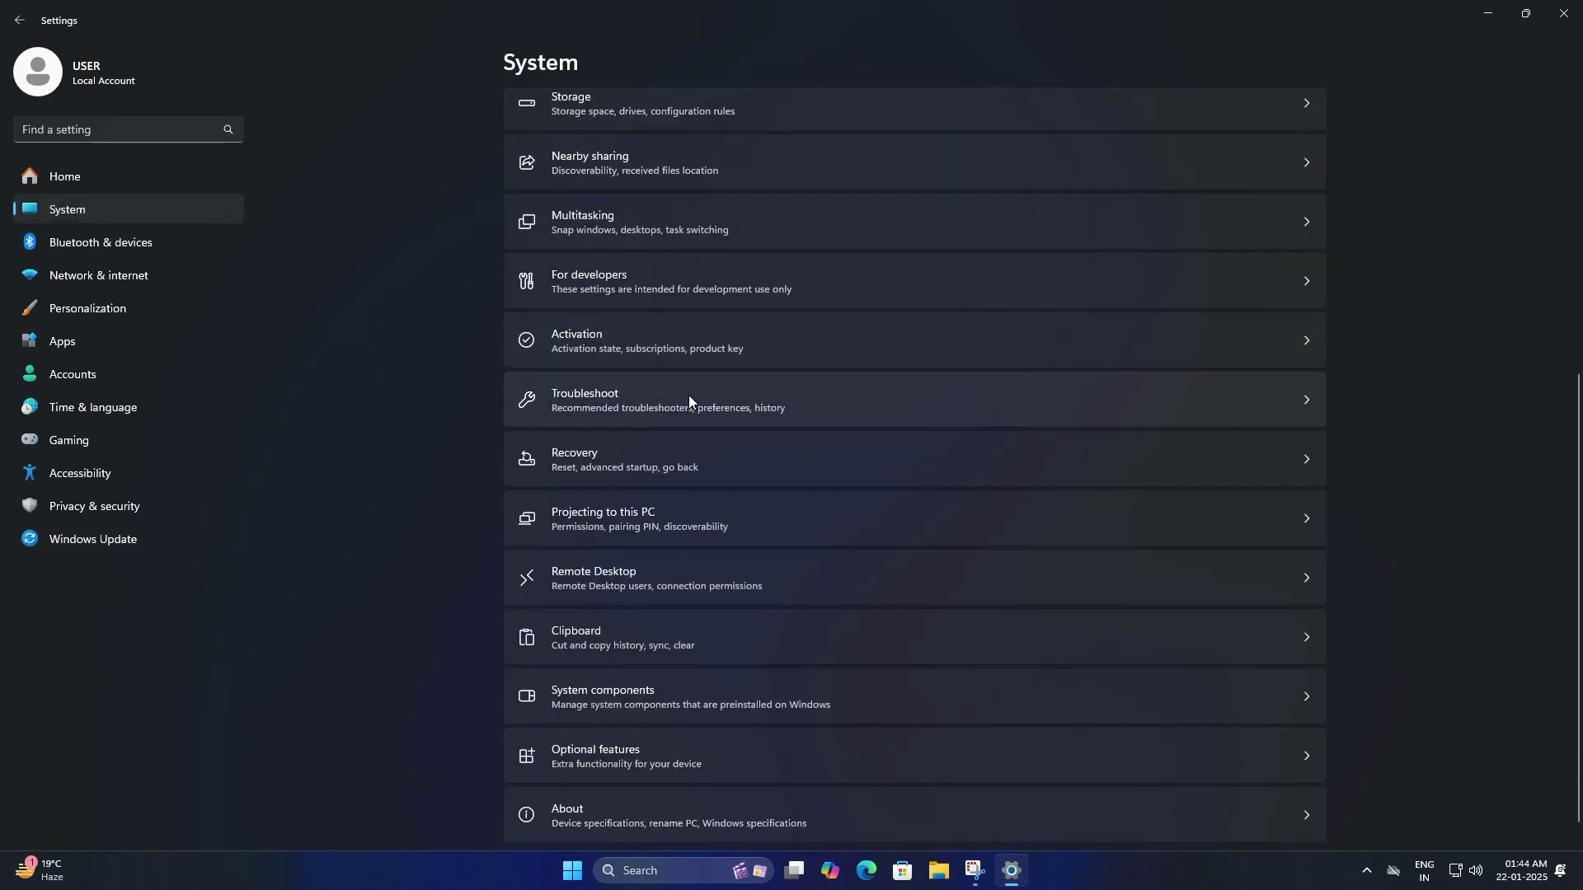
click(701, 463)
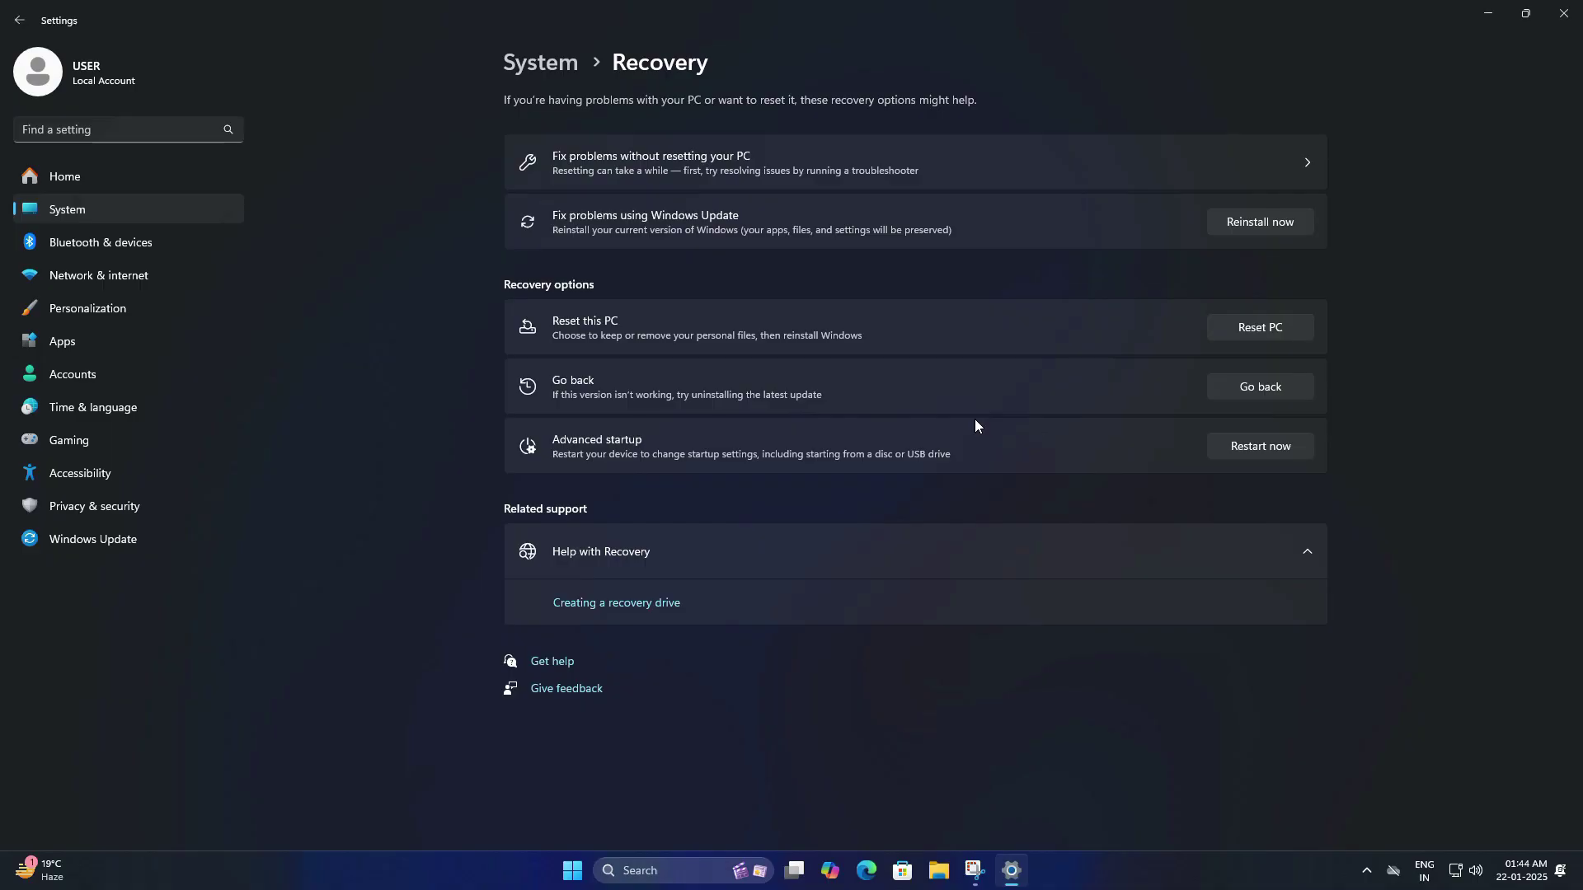
Step: Go back to the earlier build, skipping feedback and update checks, and confirm
click(1269, 390)
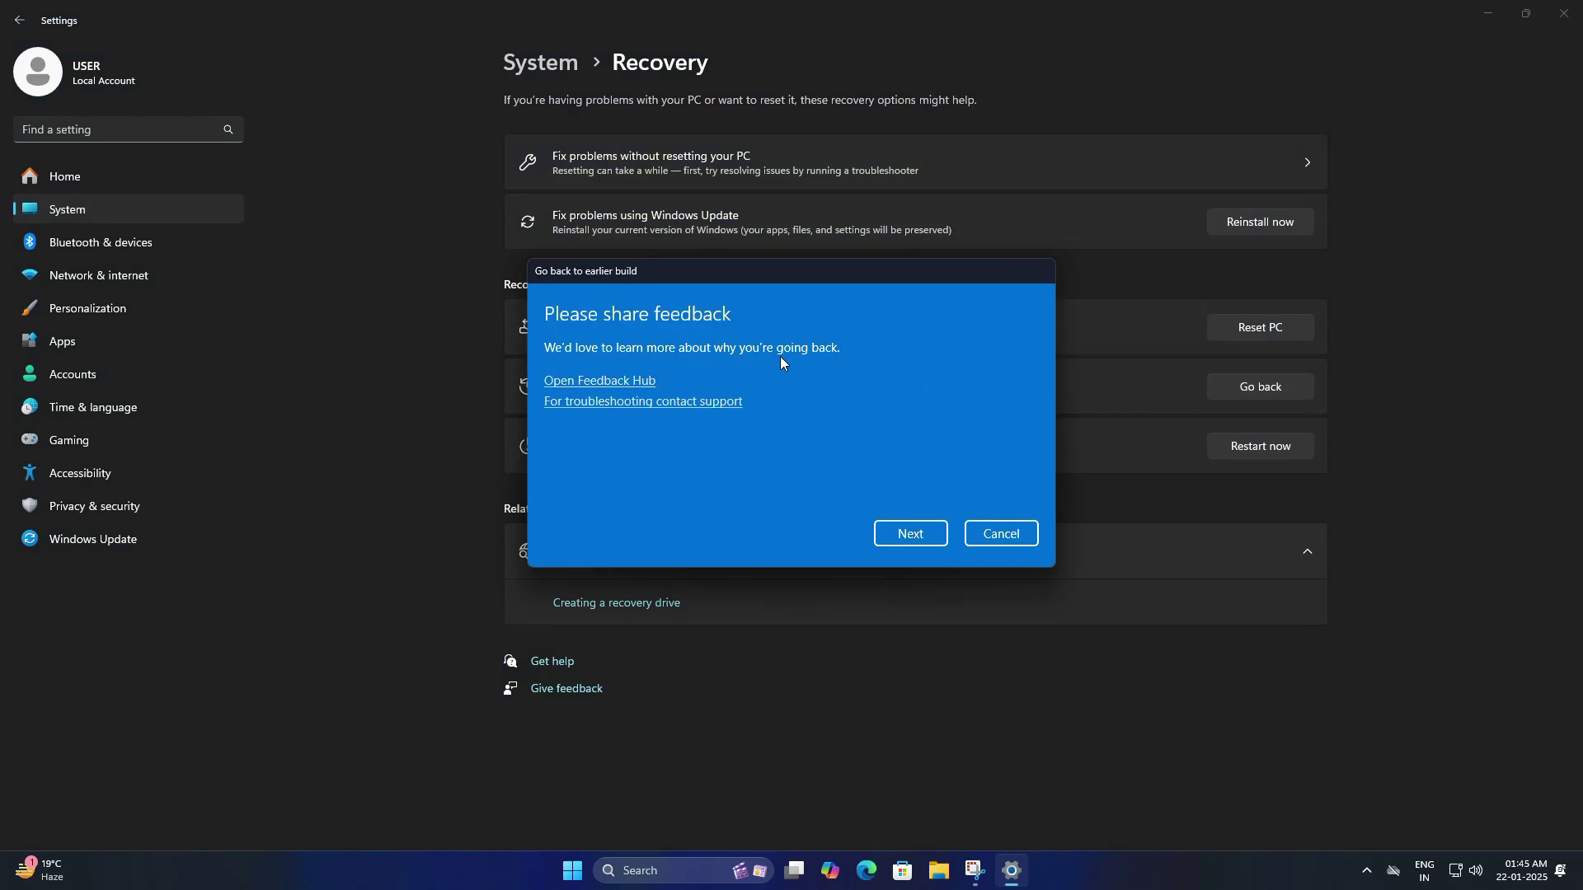
click(912, 534)
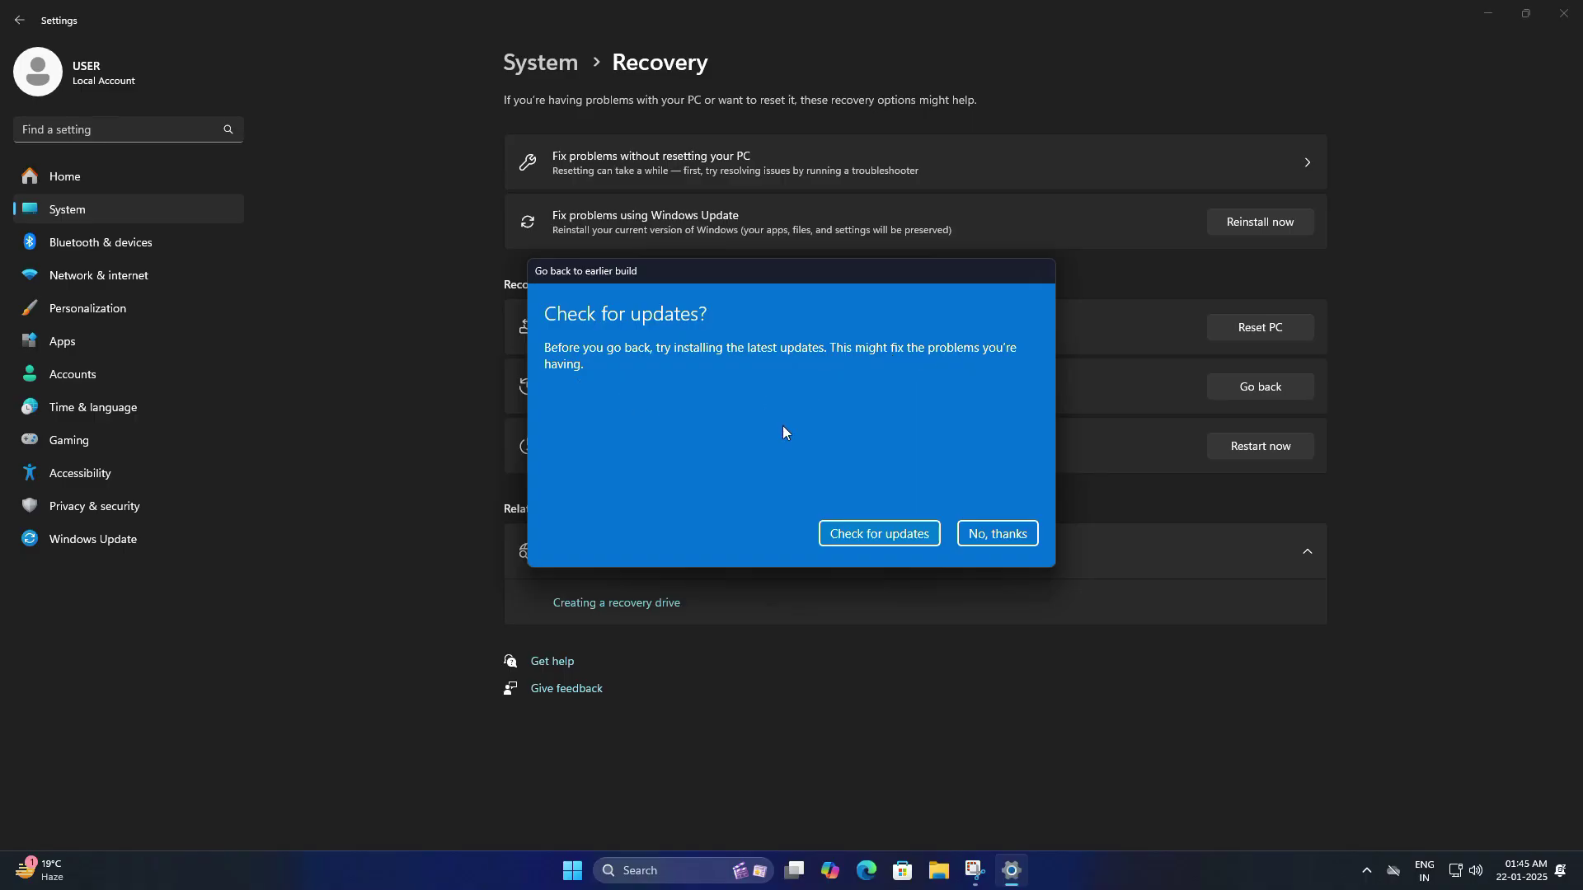
click(996, 536)
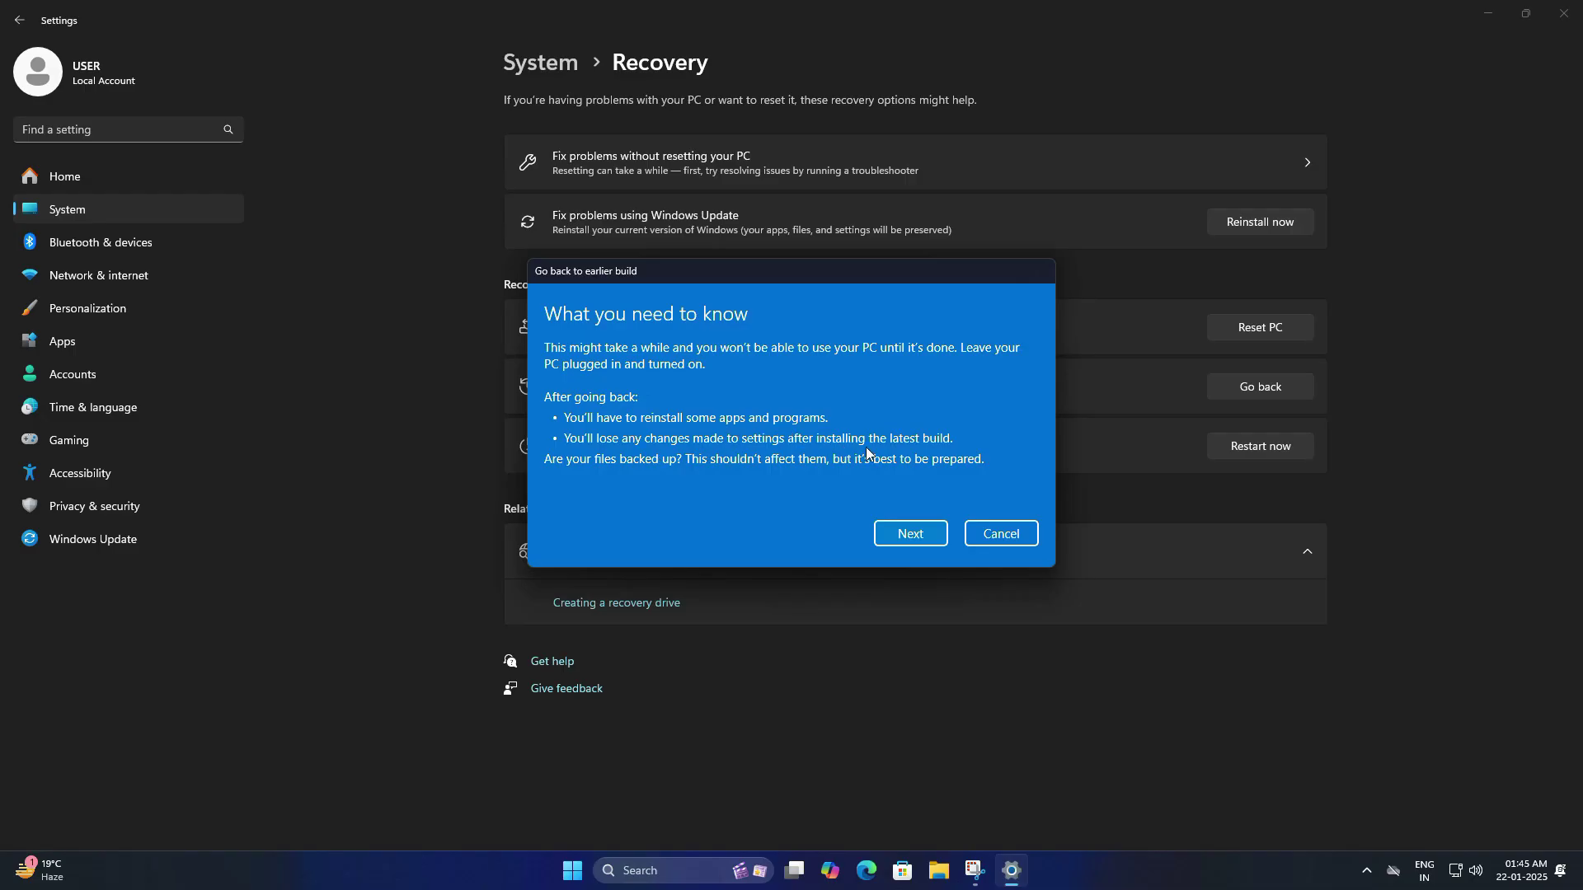
click(900, 536)
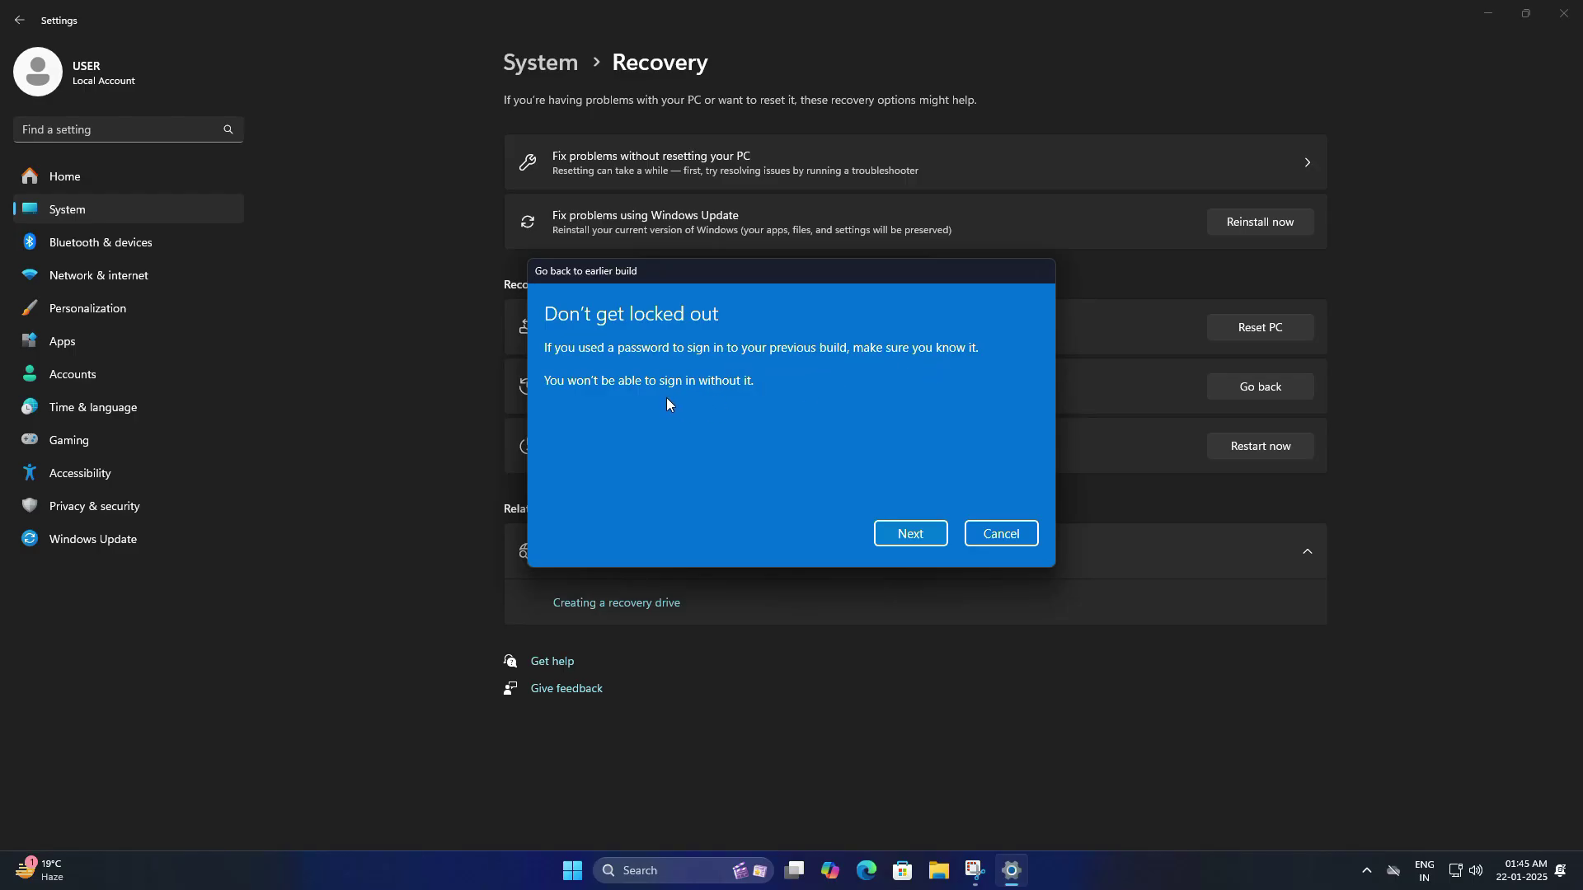
click(921, 537)
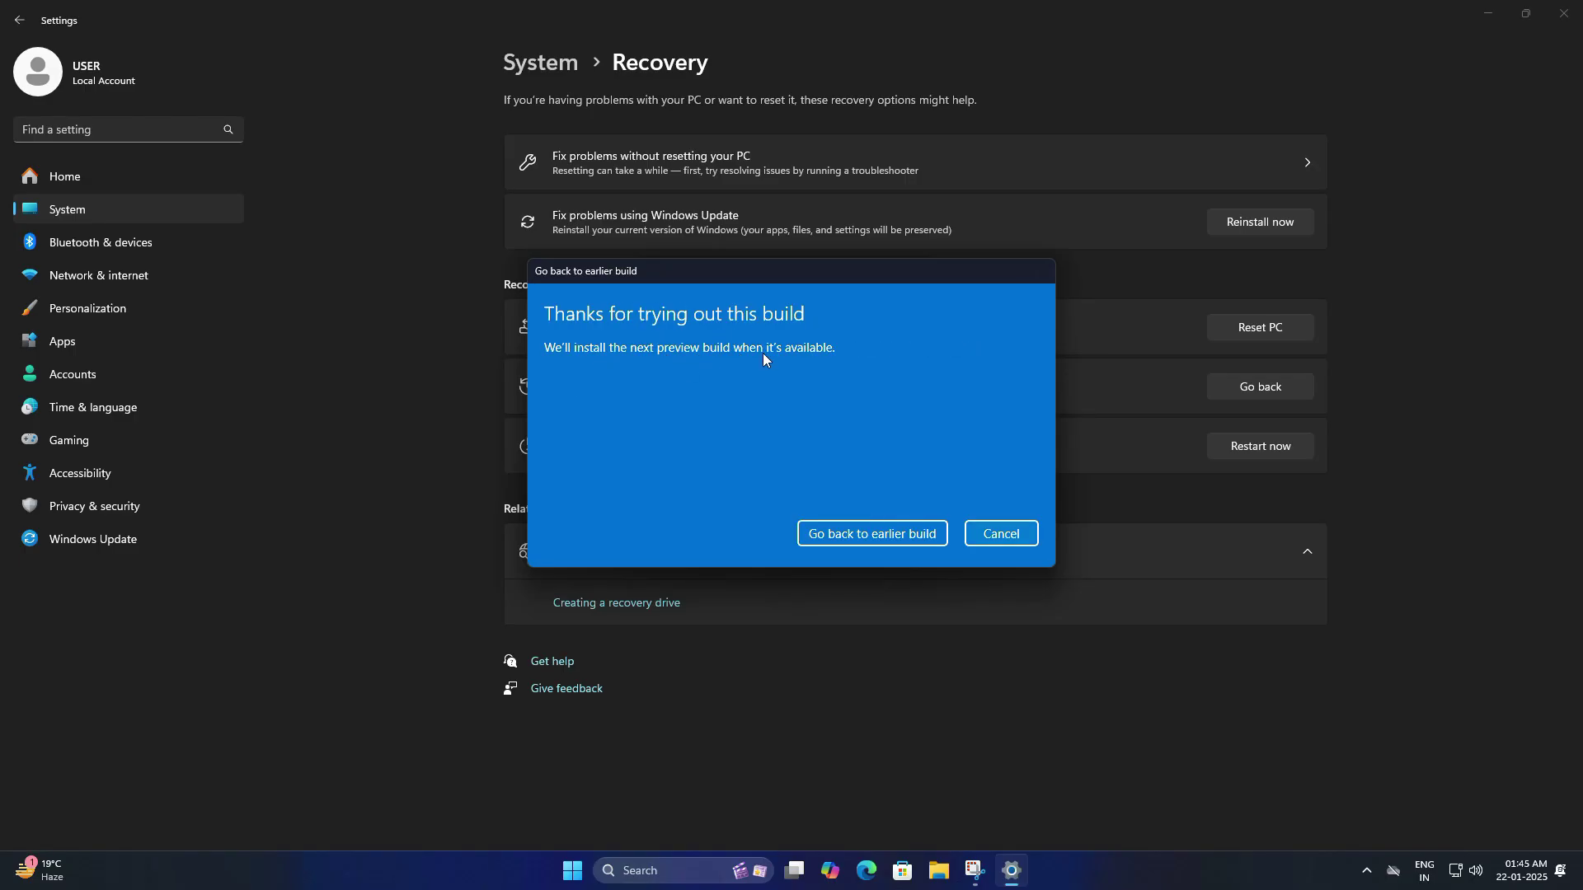
click(881, 536)
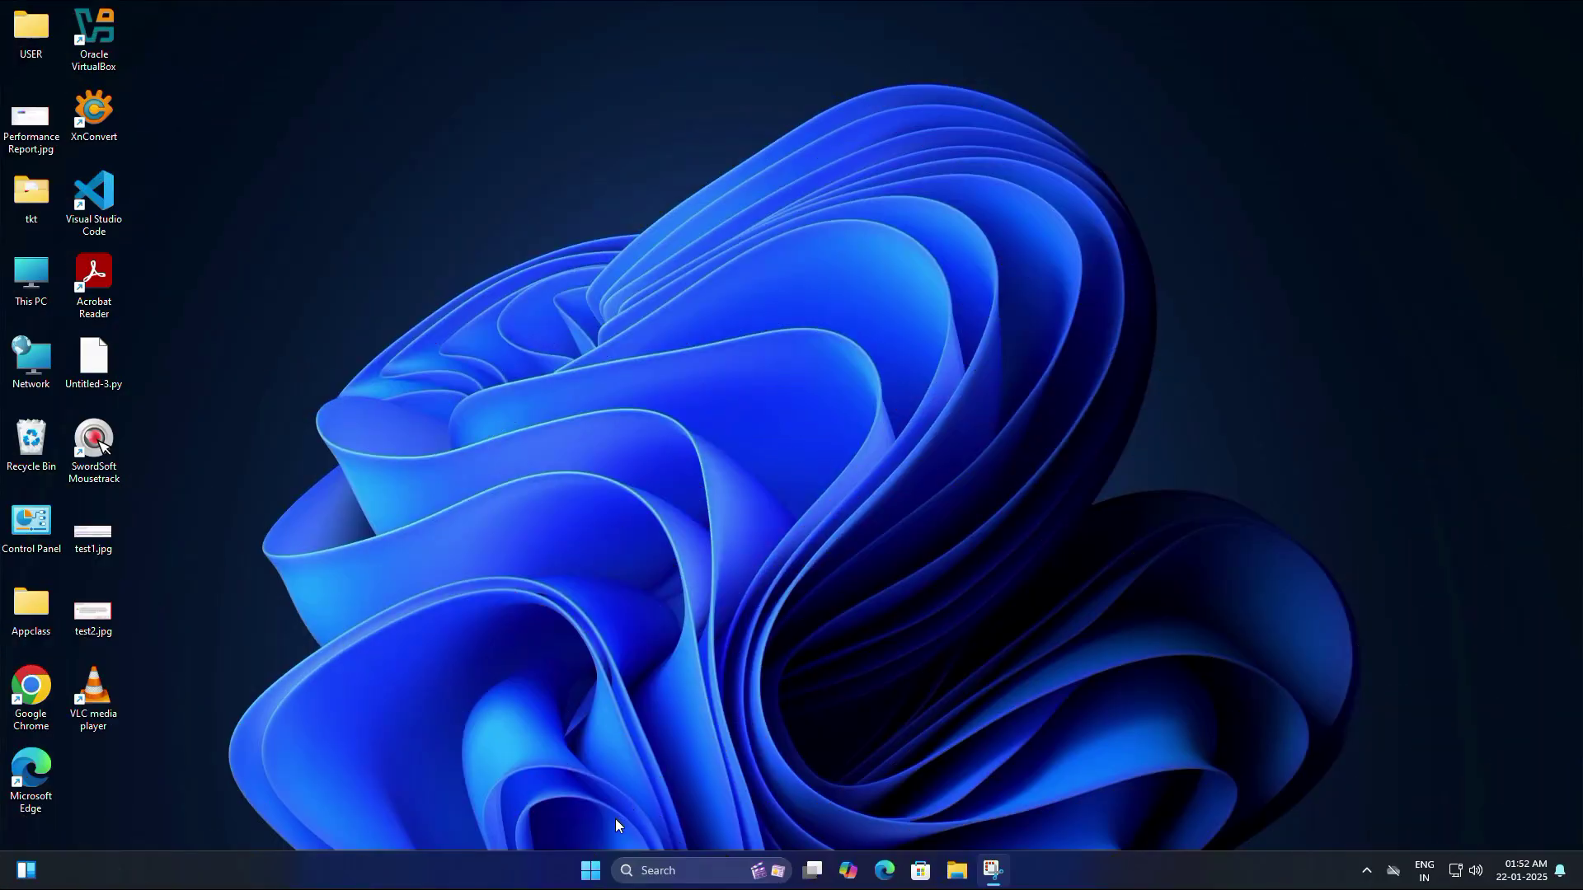
Step: Open Settings > System > About and highlight the version value 23H2
right_click(591, 871)
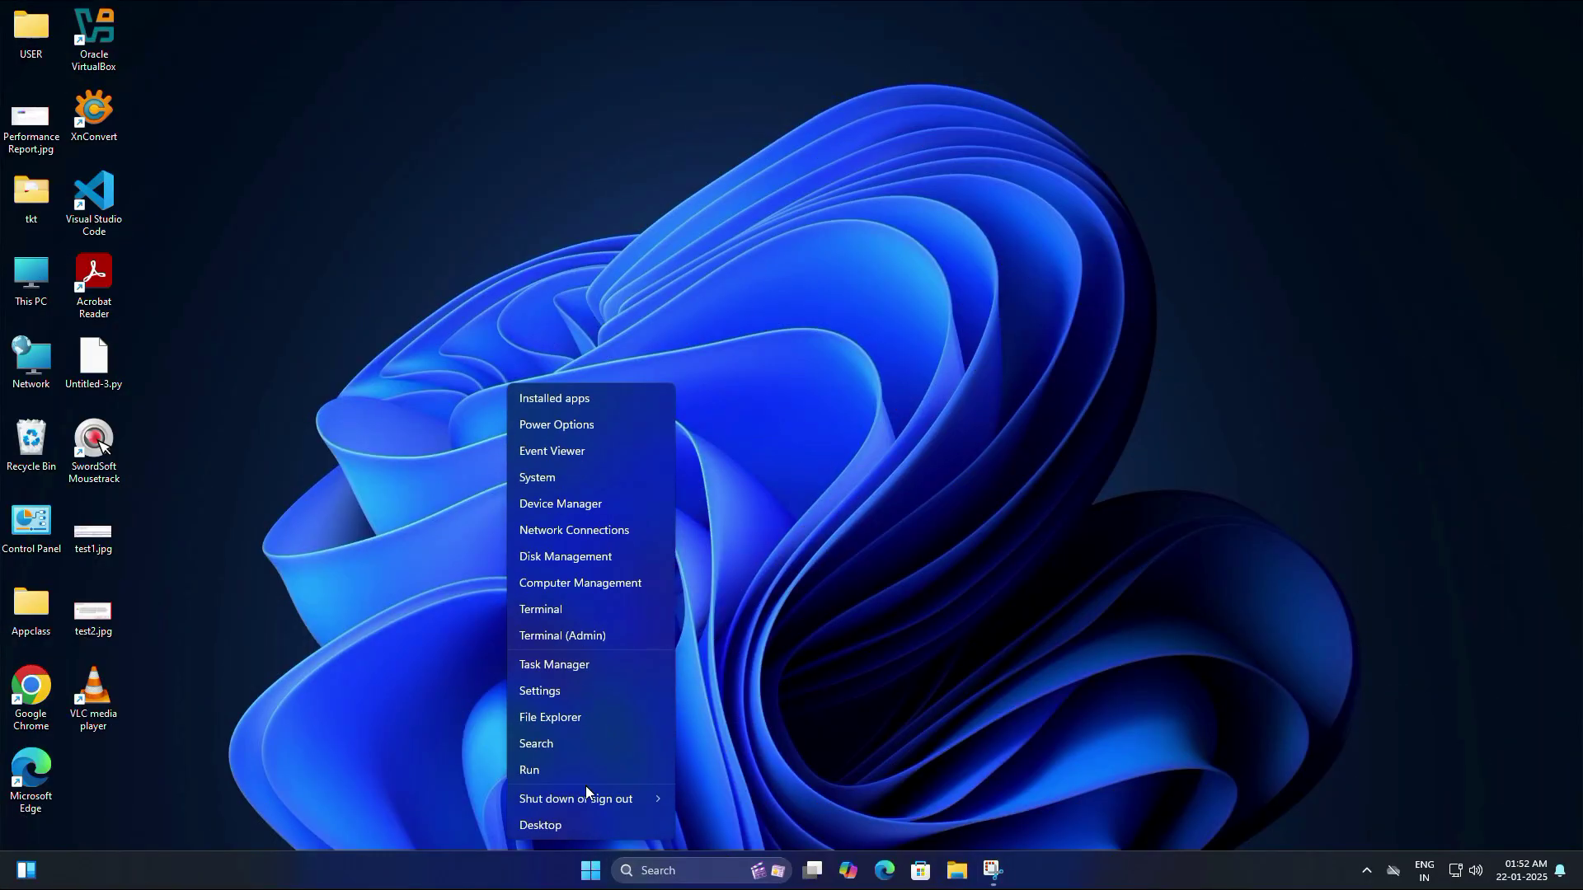
click(547, 694)
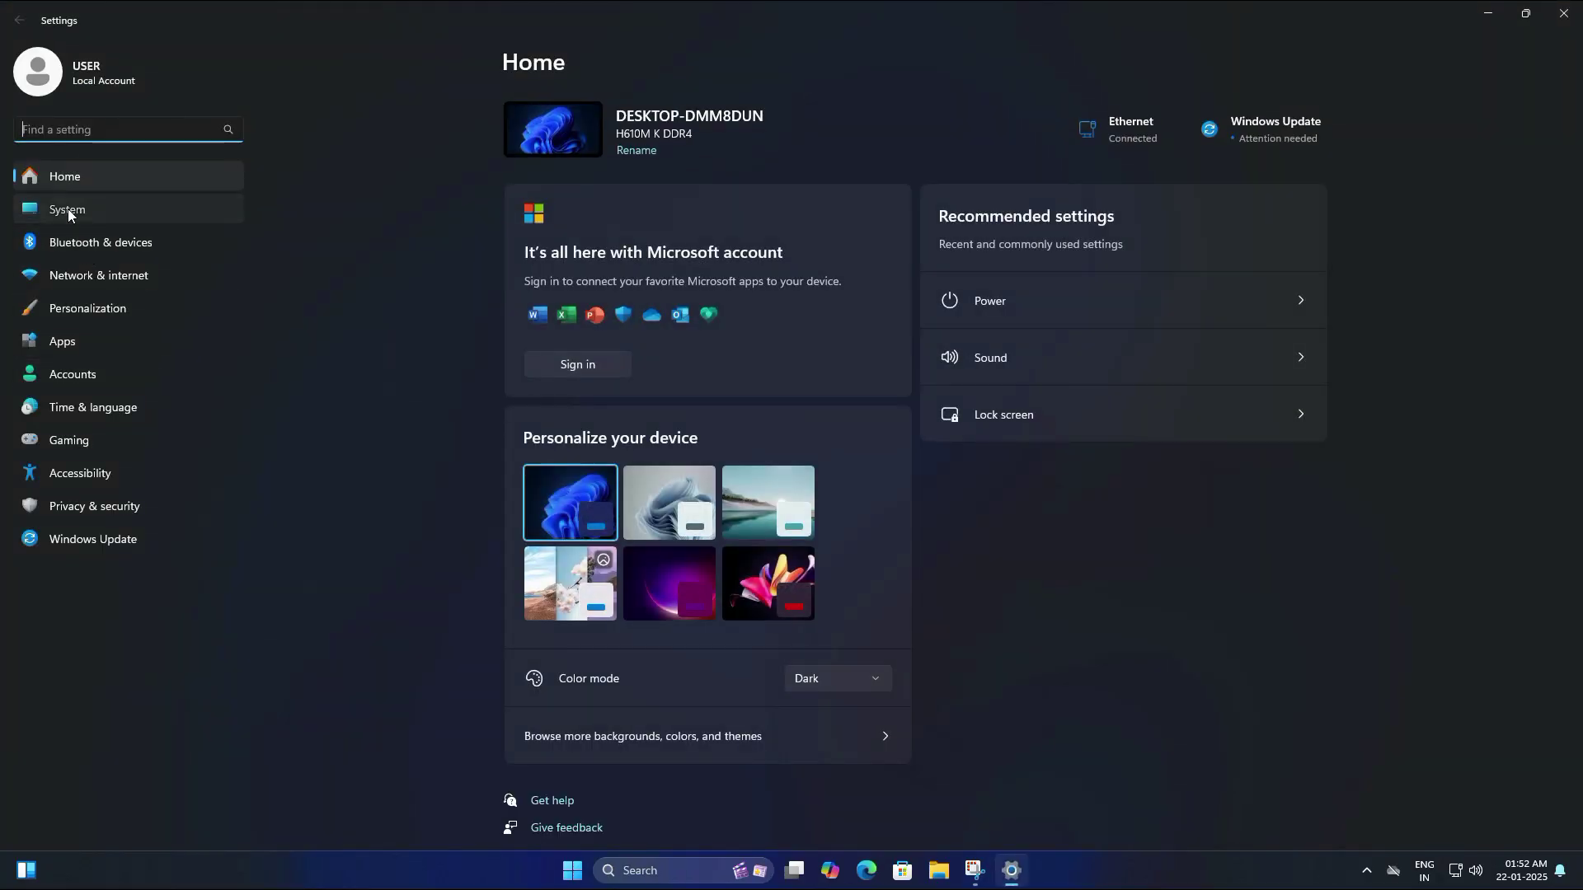
click(68, 210)
scroll(585, 531, down, 5)
click(574, 775)
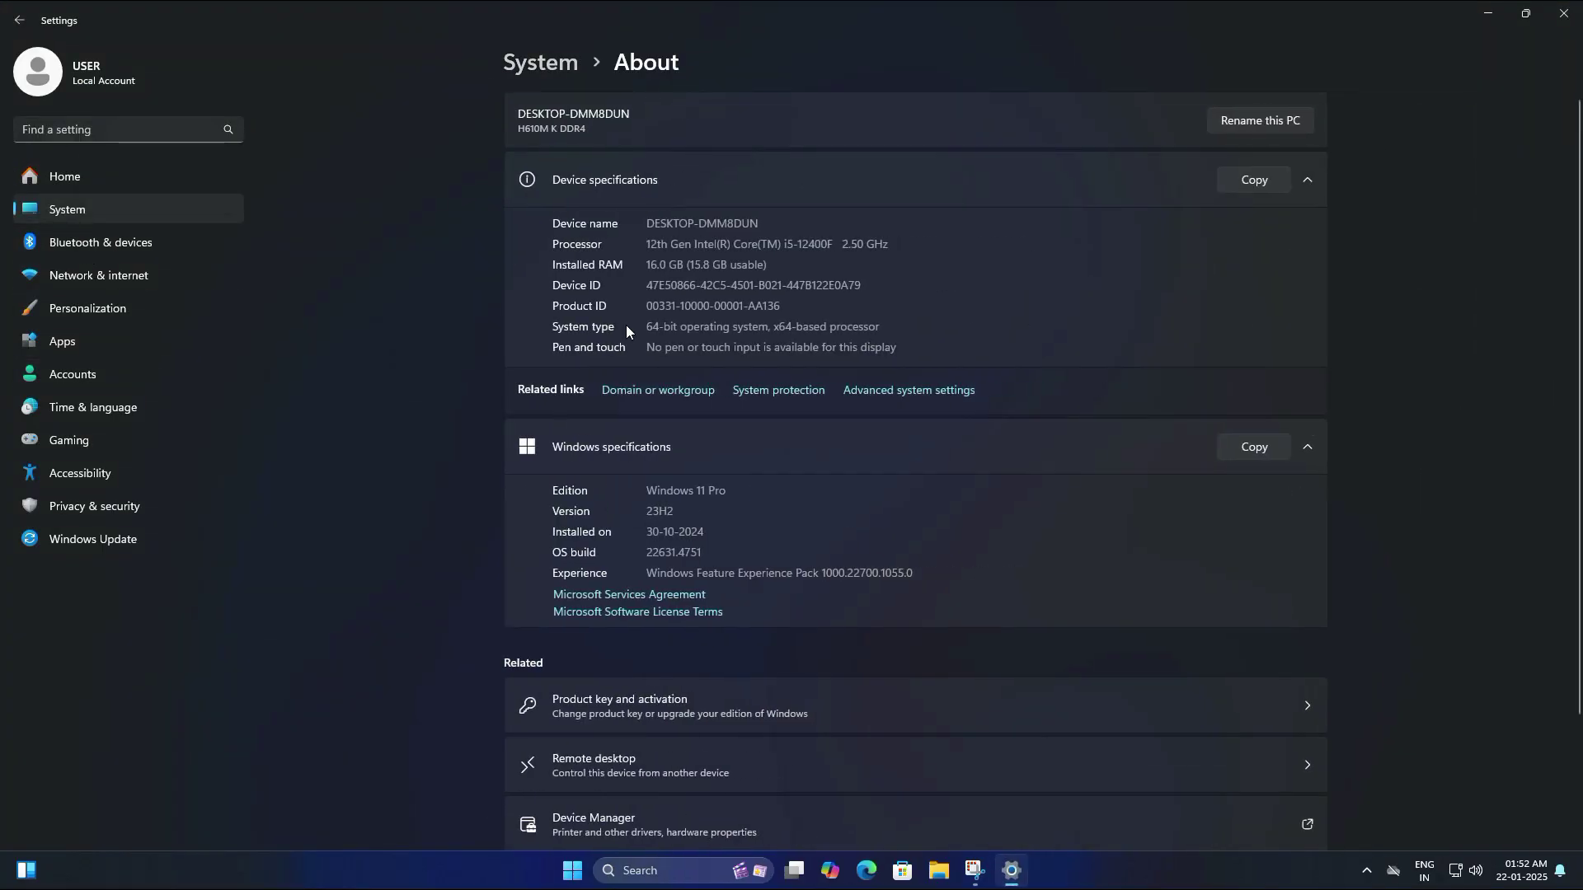
drag(677, 514, 645, 513)
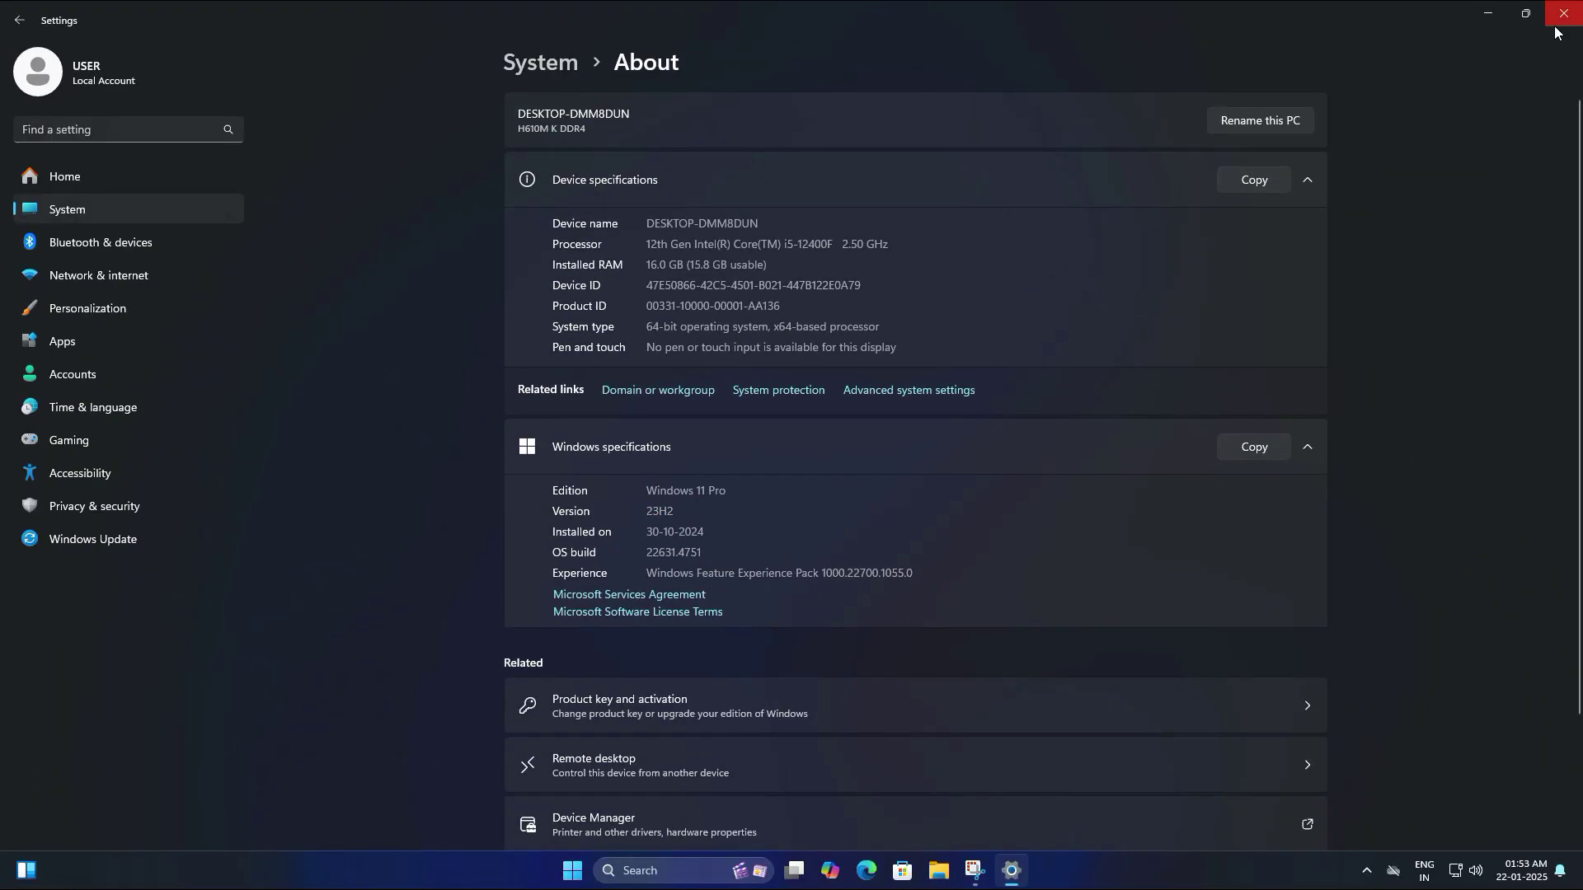
Step: Close Settings, verify version 23H2 in winver, and dismiss the dialog
click(1564, 13)
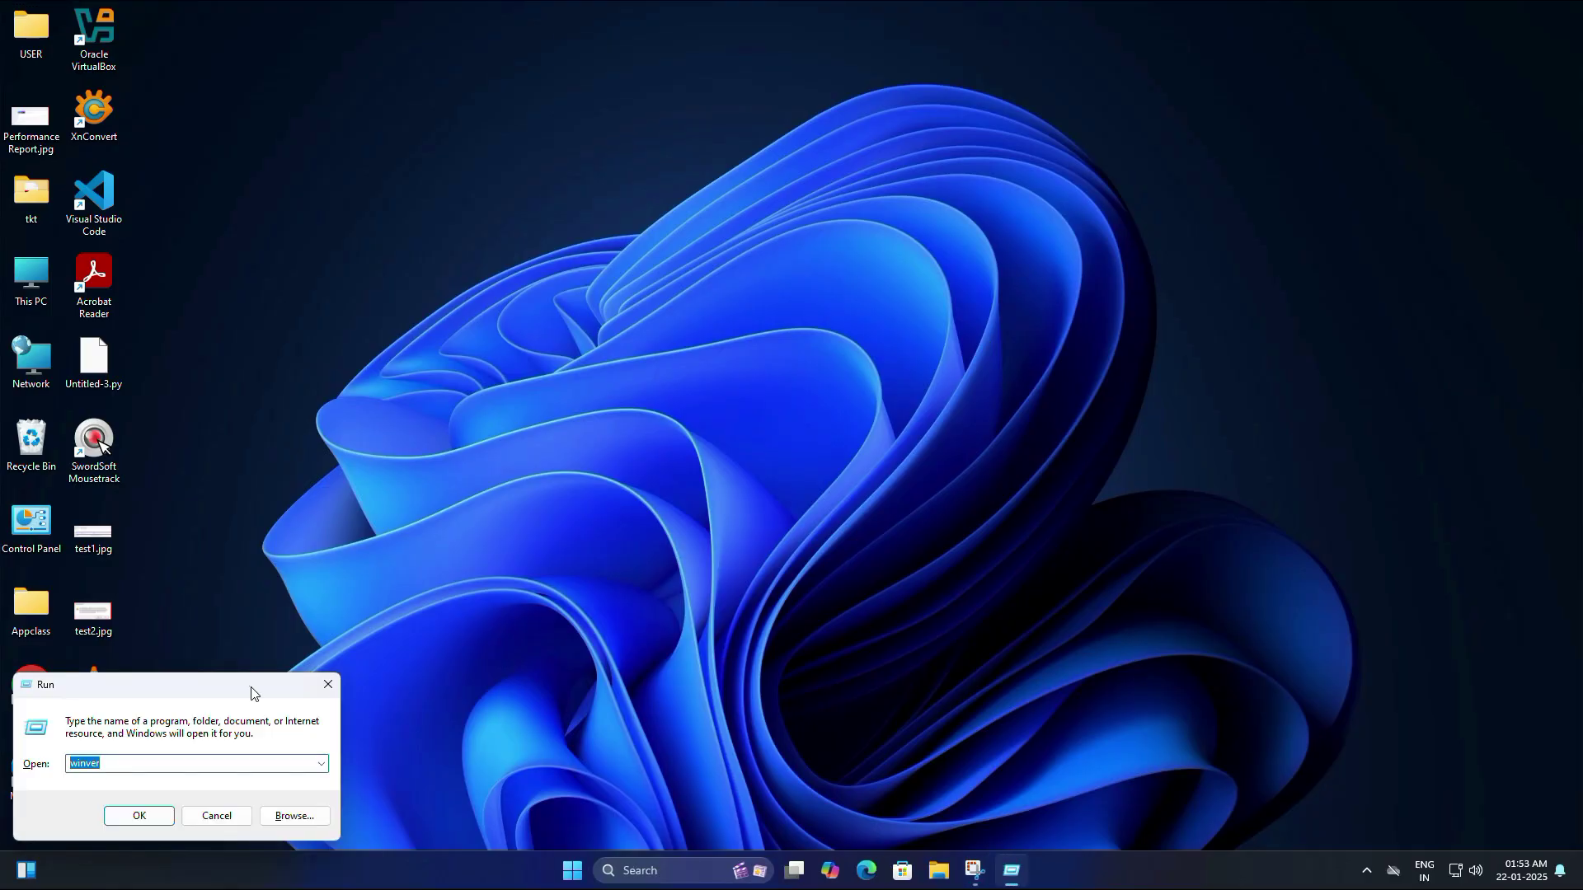
drag(248, 691, 812, 386)
key(Return)
drag(199, 43, 719, 155)
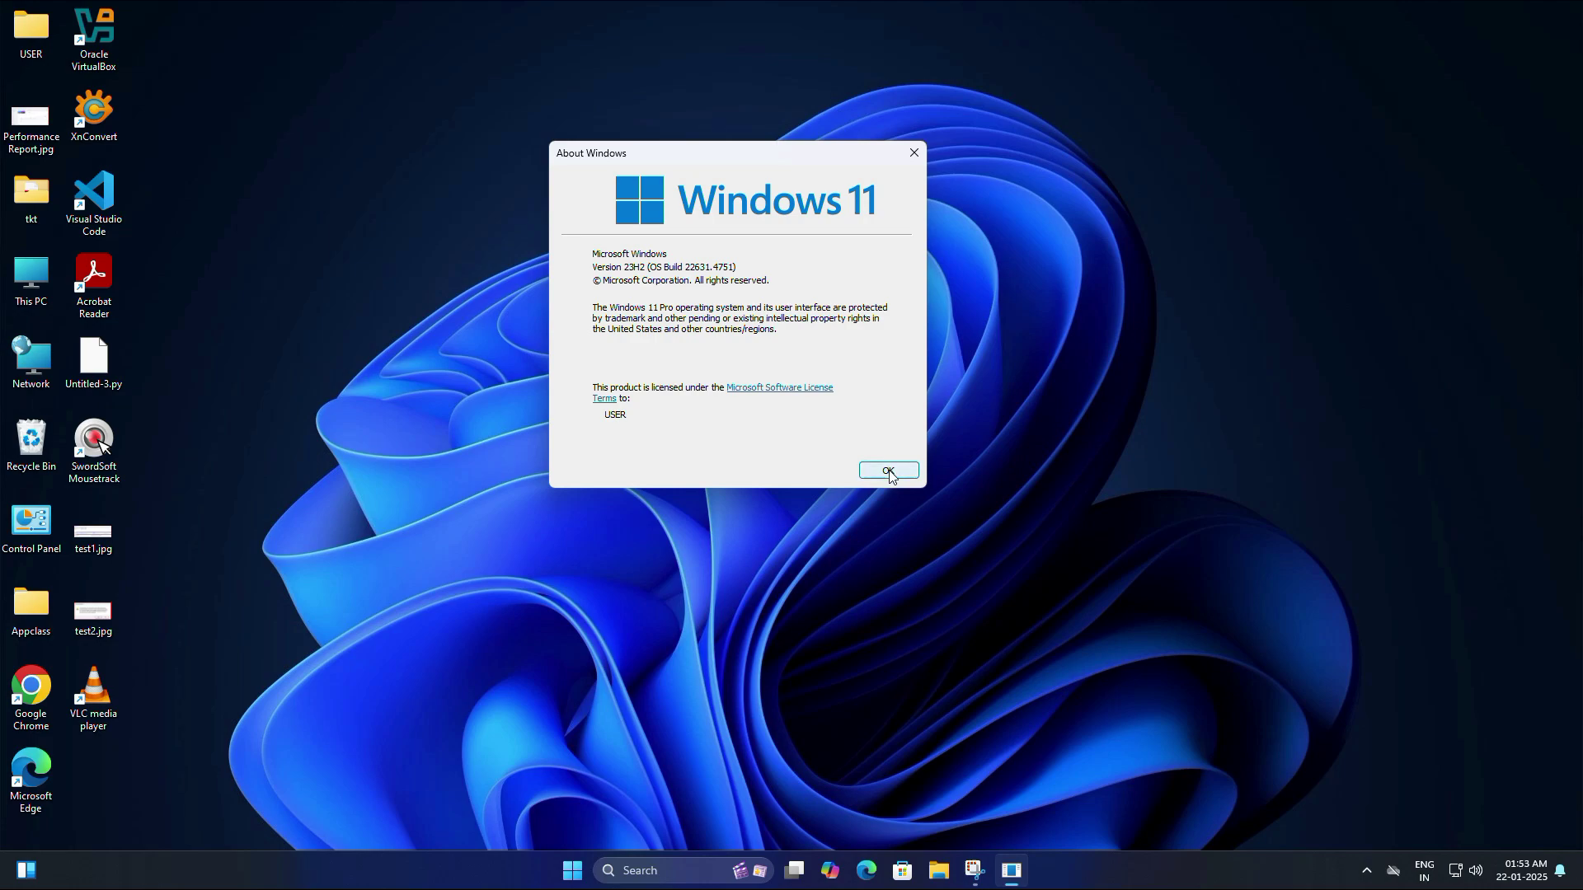
click(888, 471)
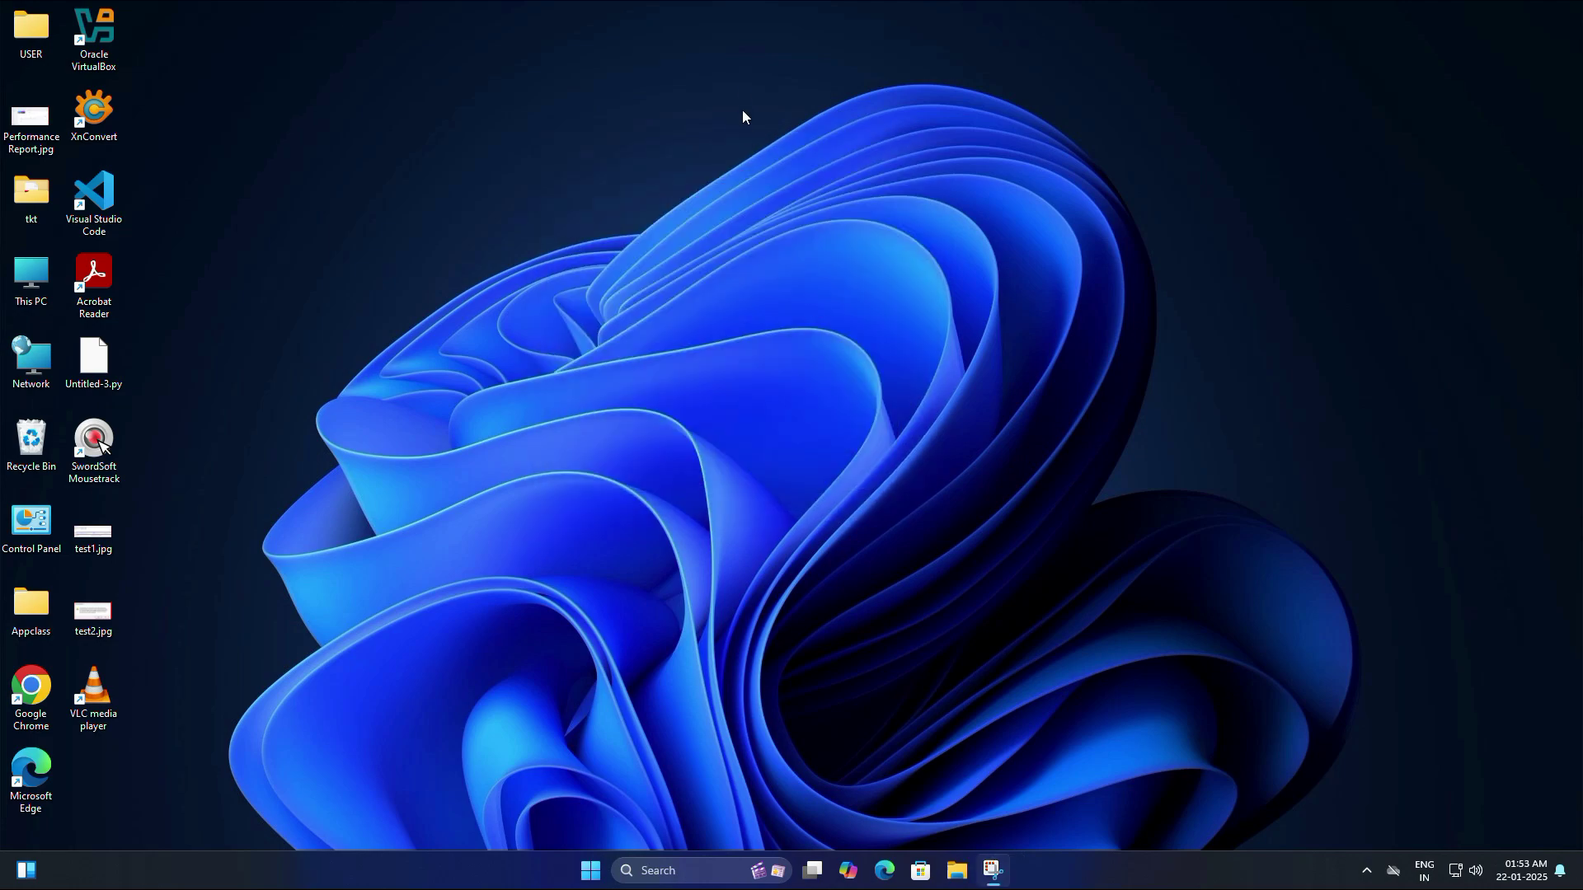